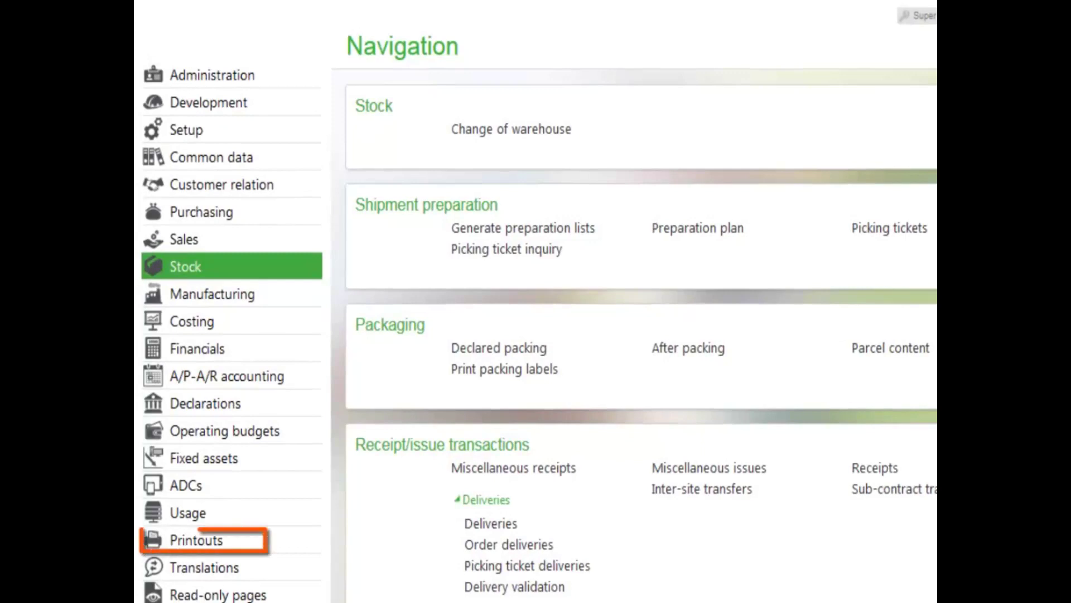
Step: Open the Printouts Reports list and filter report codes by Stock, then by ITM
left_click(241, 542)
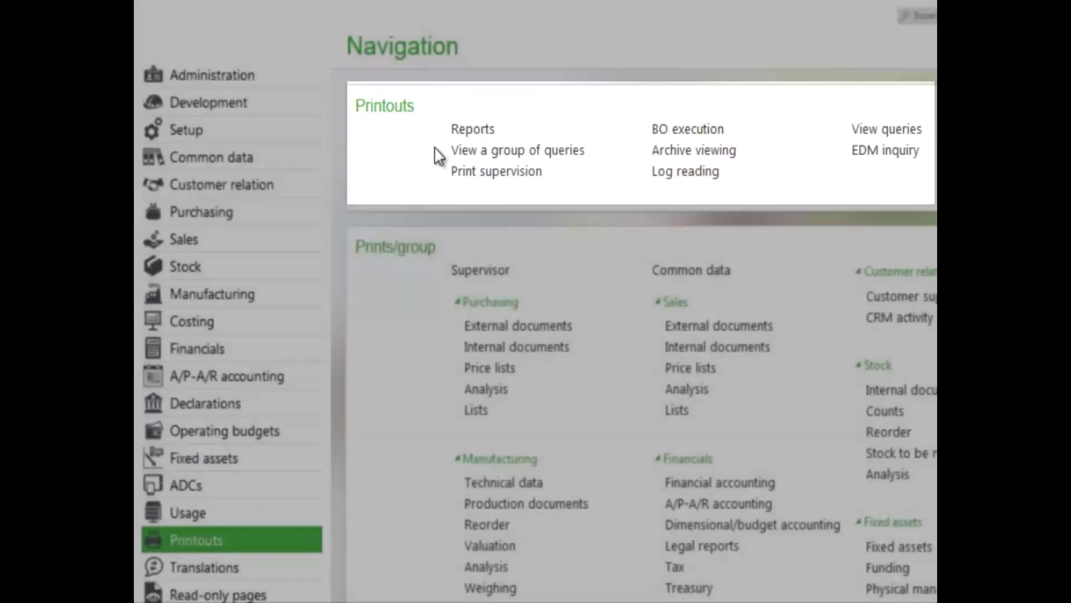
left_click(466, 132)
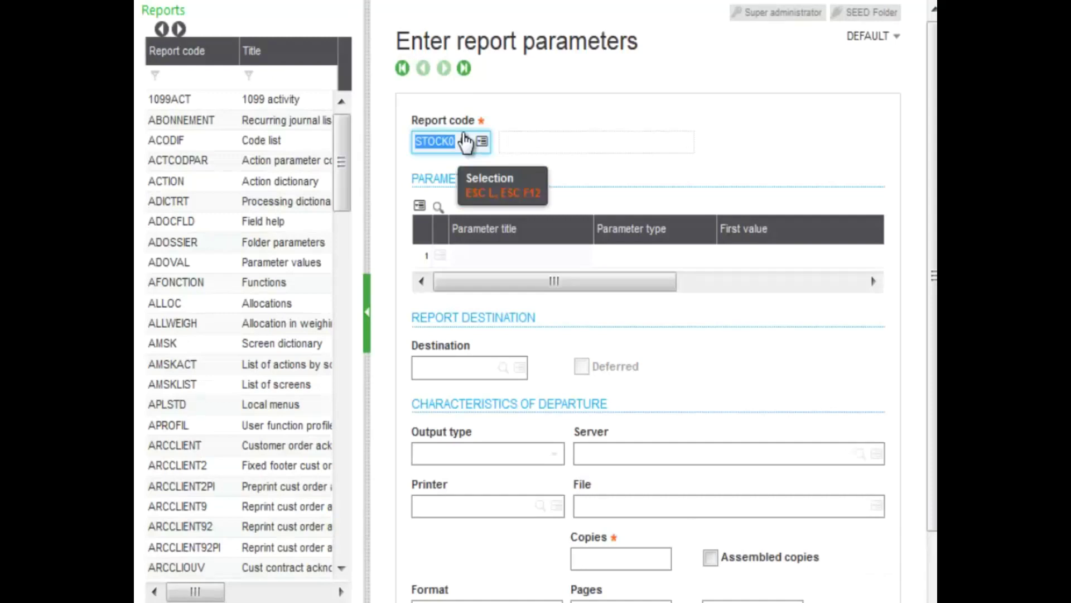
left_click(177, 74)
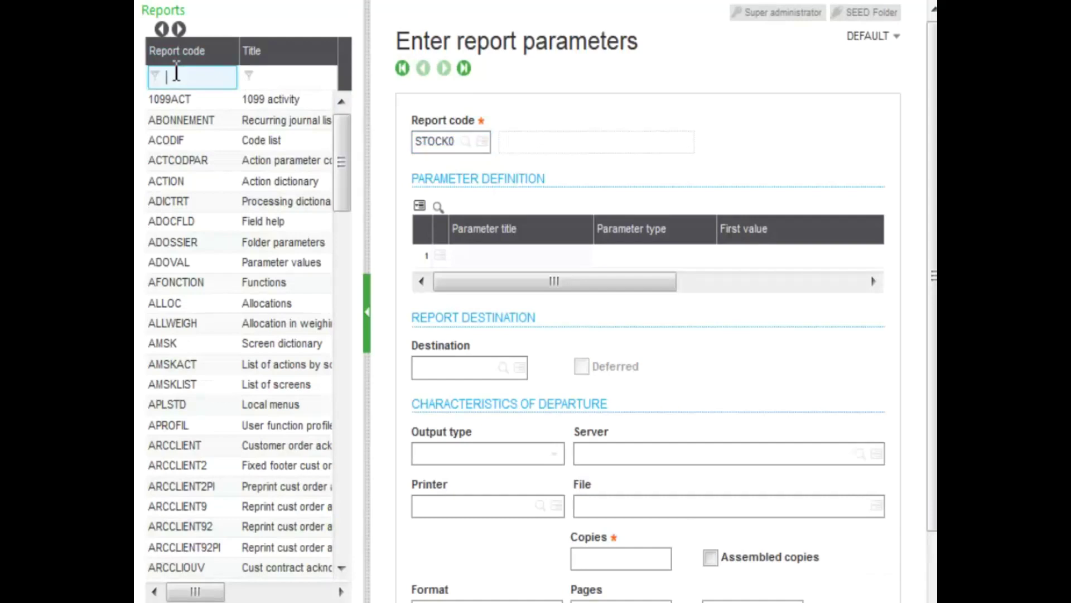
type("Stock")
key("Return")
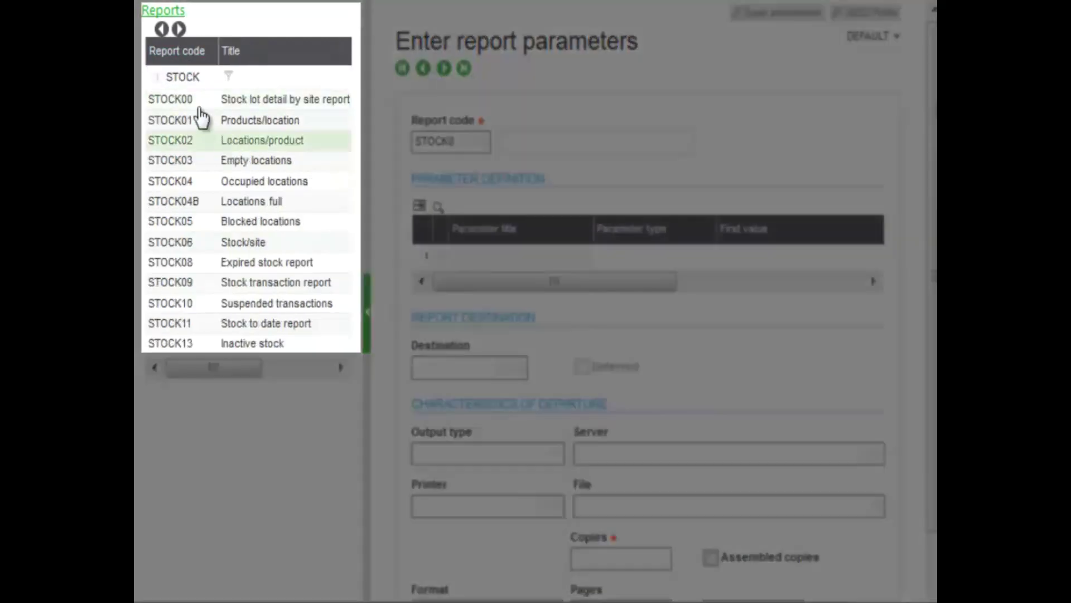
left_click_drag(206, 82, 141, 78)
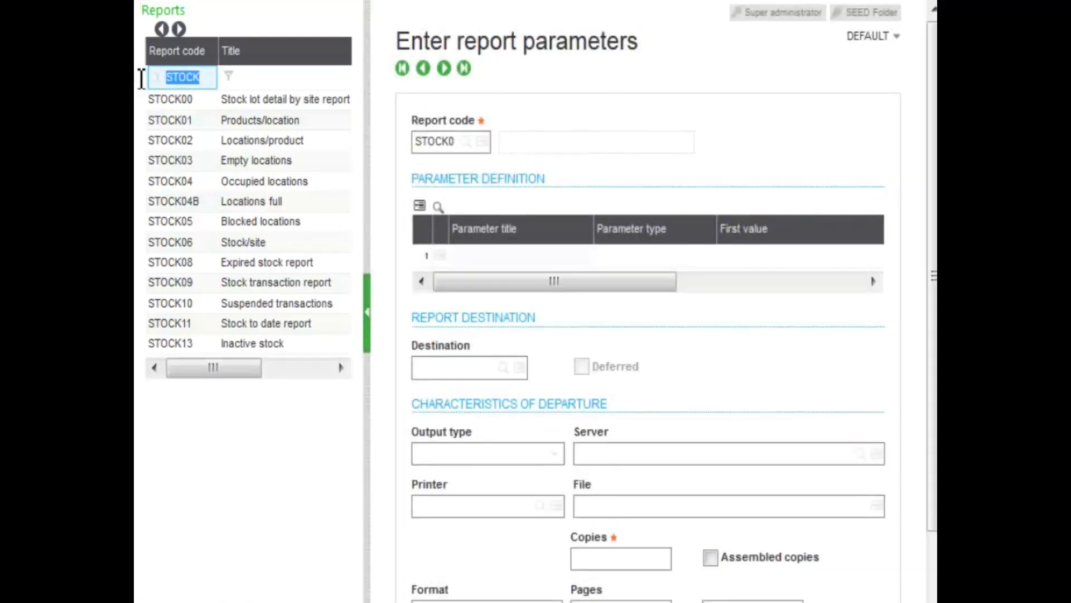
type("ITM")
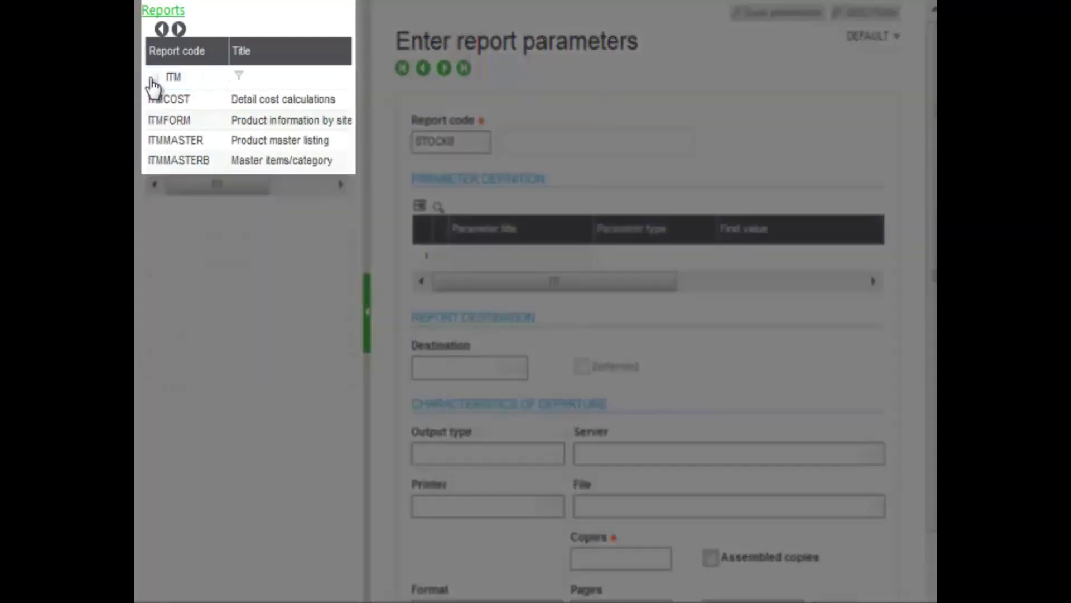
left_click(157, 77)
Step: Clear the ITM filter, browse Stock Internal documents, then open the Stock Analysis report list
left_click(174, 106)
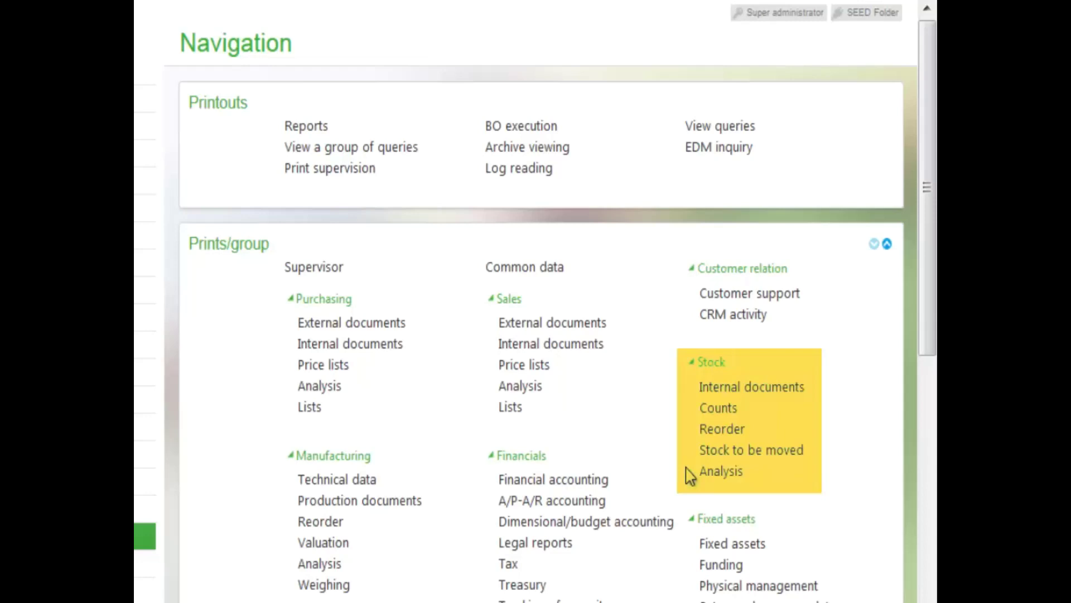
left_click(738, 392)
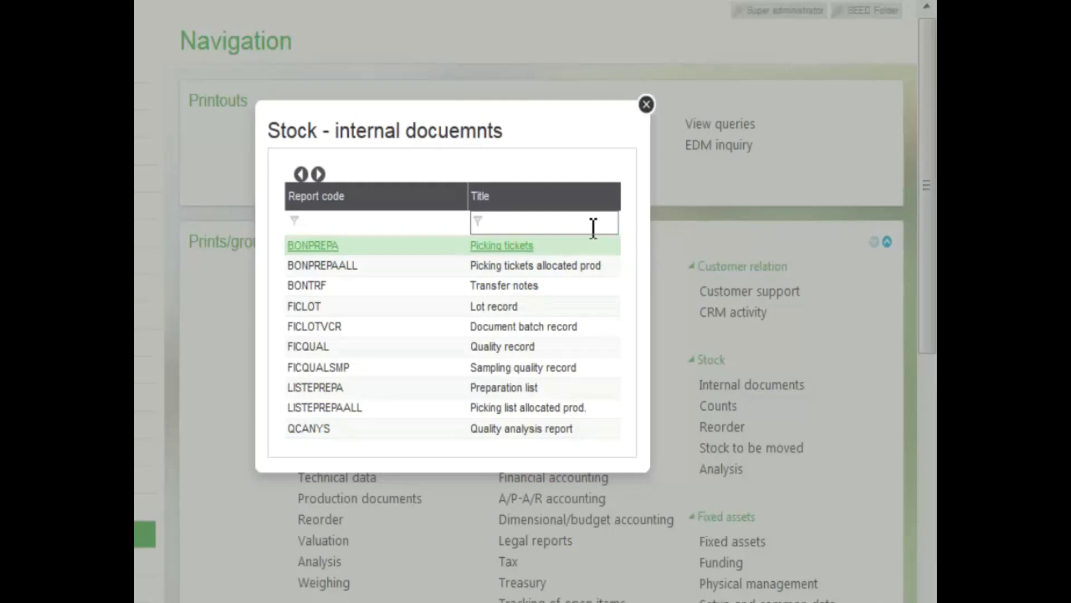
left_click(593, 227)
left_click(647, 105)
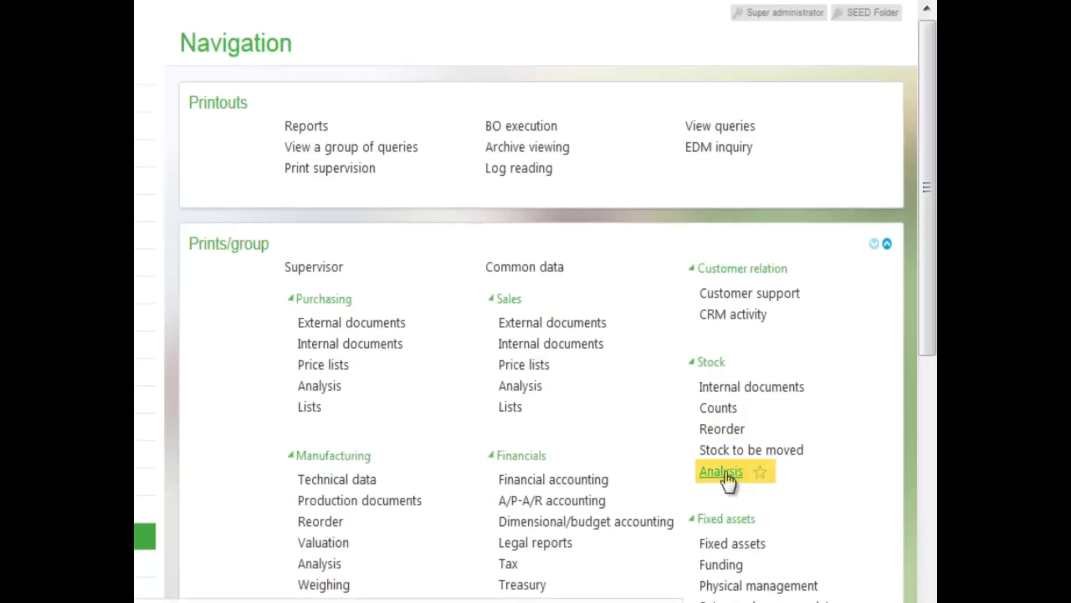
left_click(725, 472)
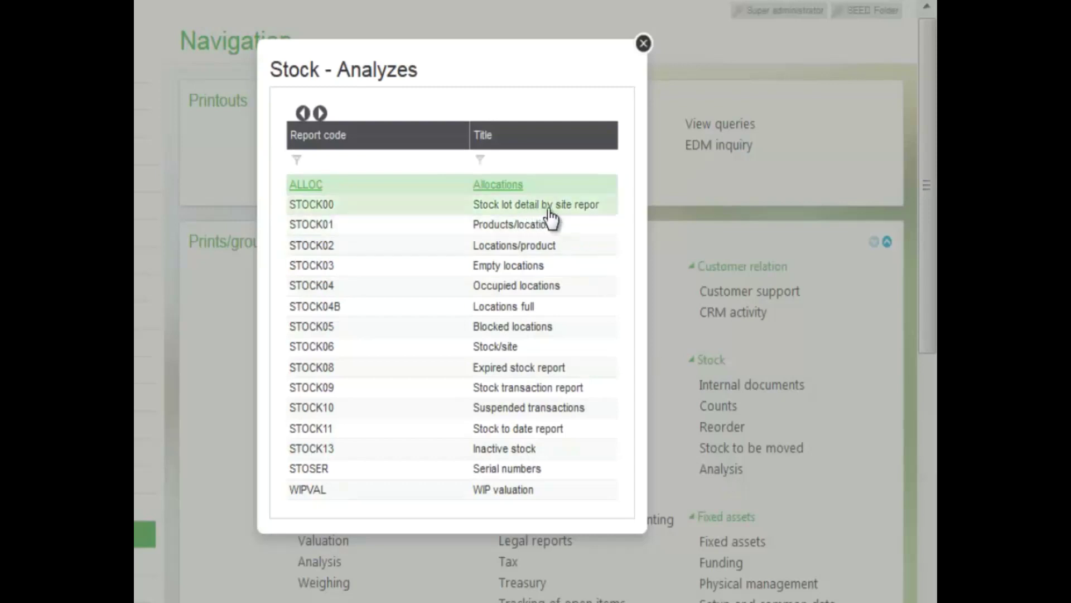
Step: Choose report STOCK06 Stock/site and set the storage site range to NA012–NA012
left_click(518, 352)
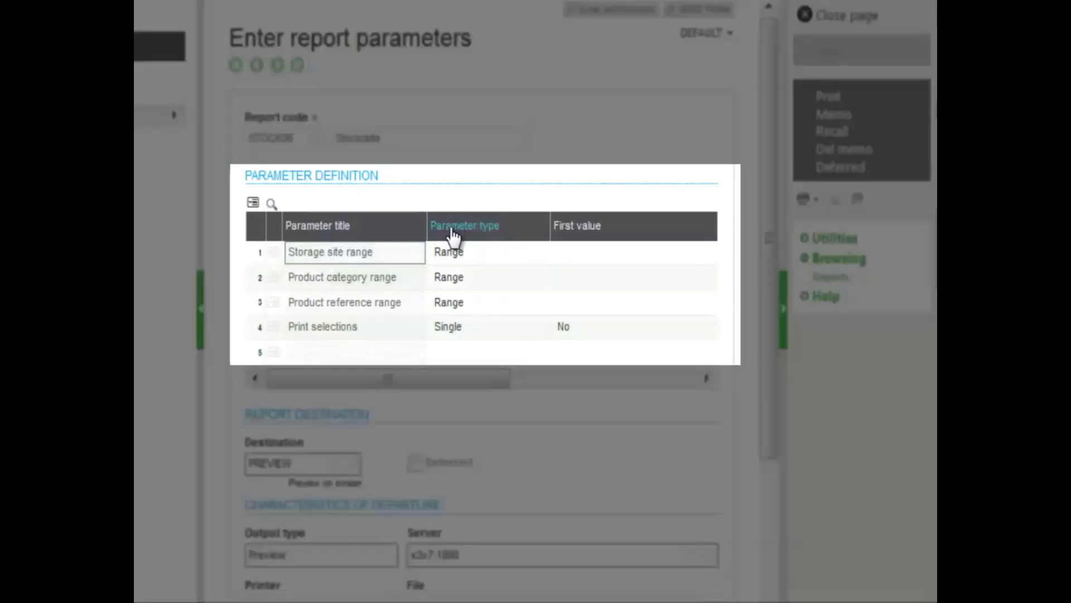
left_click(538, 251)
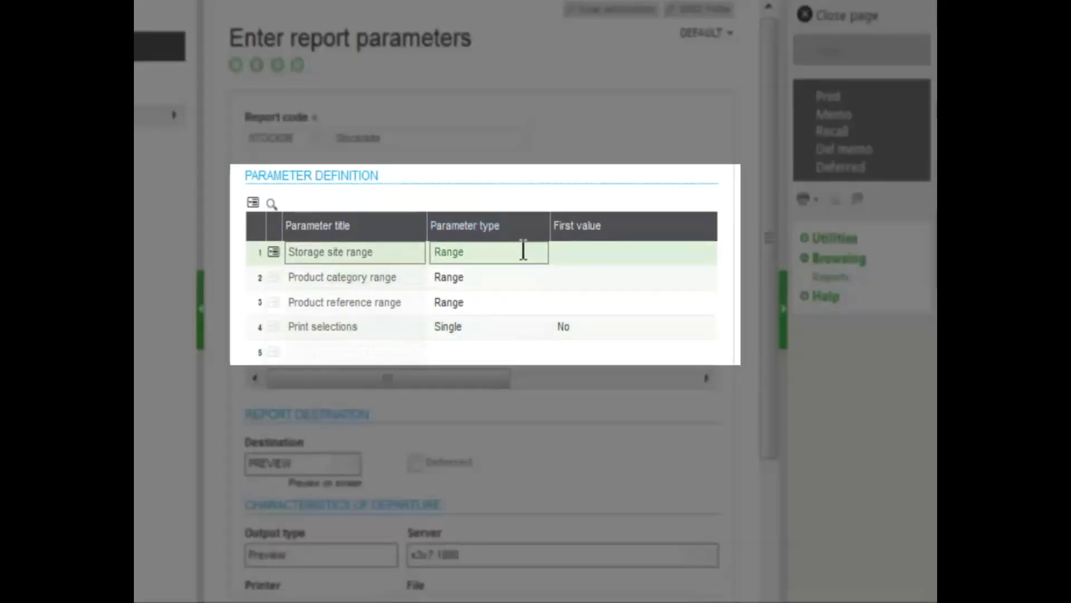
left_click(447, 281)
left_click(434, 305)
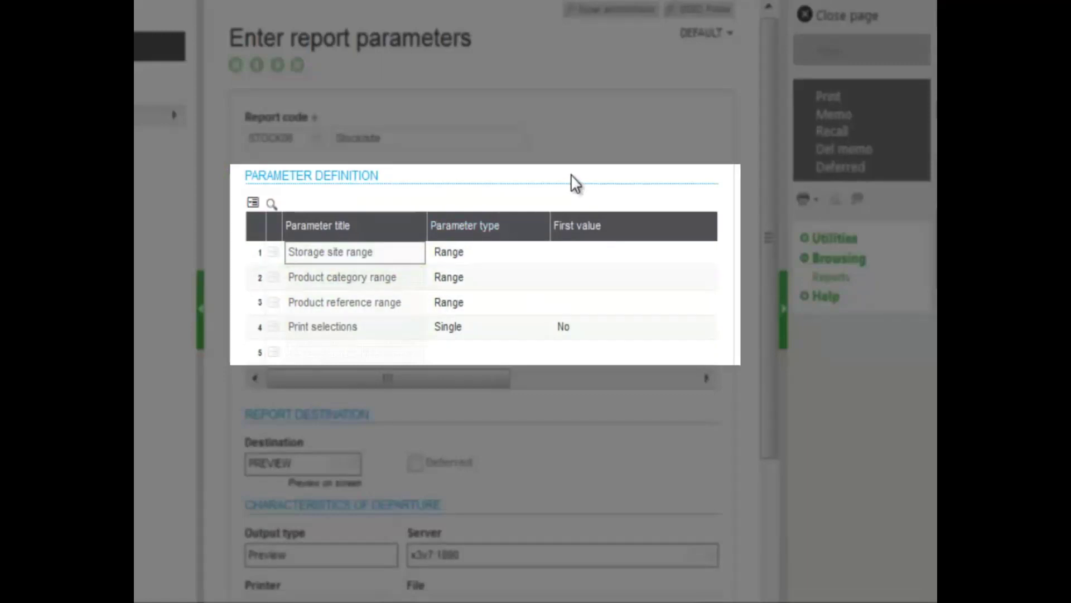
left_click(569, 252)
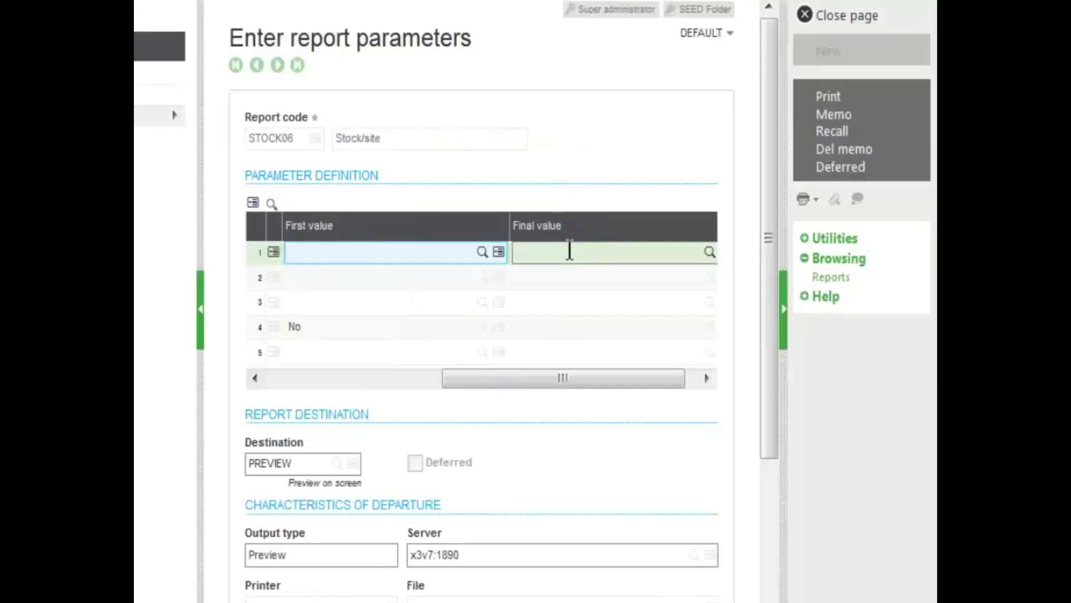
type("NA012")
key("Tab")
left_click_drag(533, 373, 276, 418)
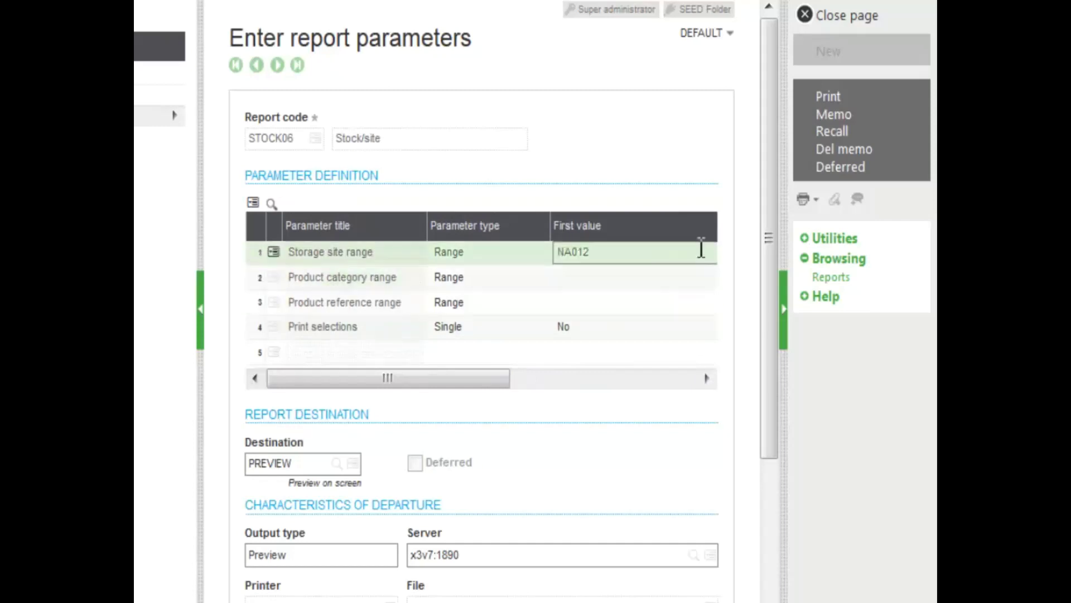
Step: Pick RAWMA from the lookup as the product category range
left_click(612, 285)
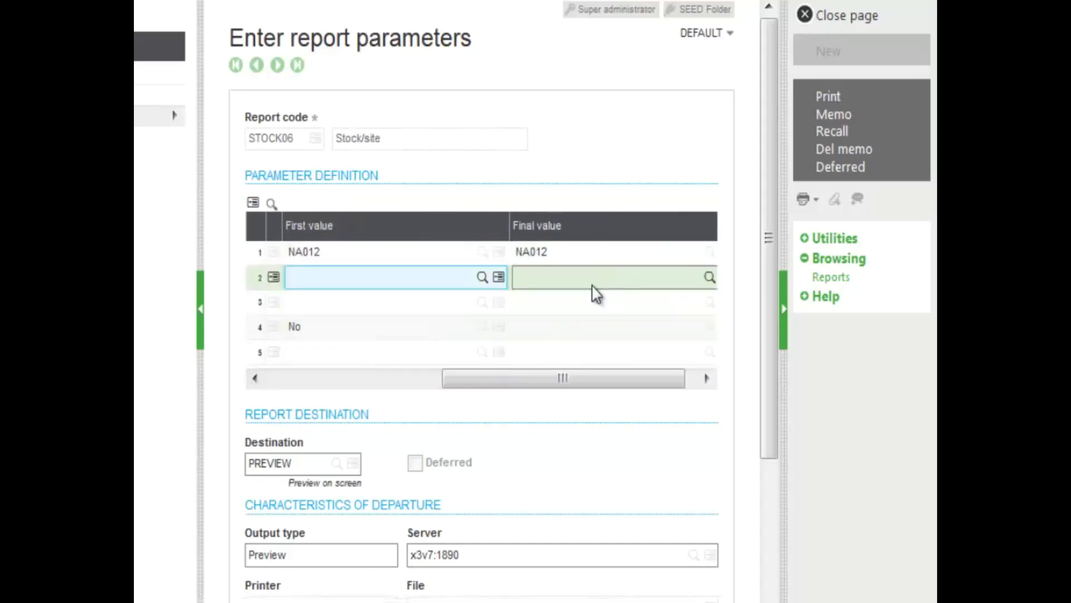
left_click(481, 279)
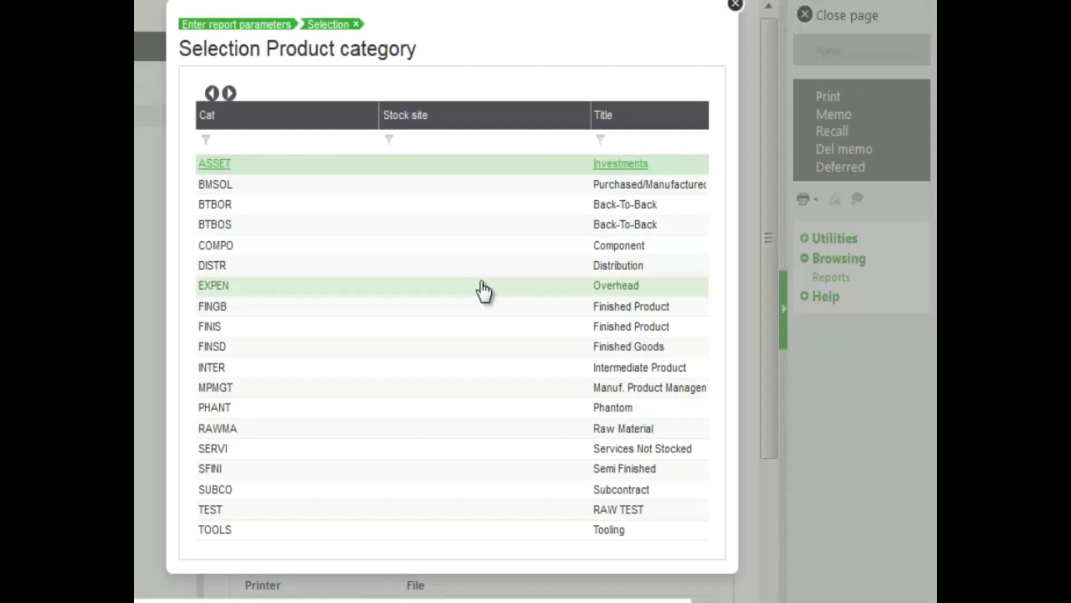
left_click(547, 431)
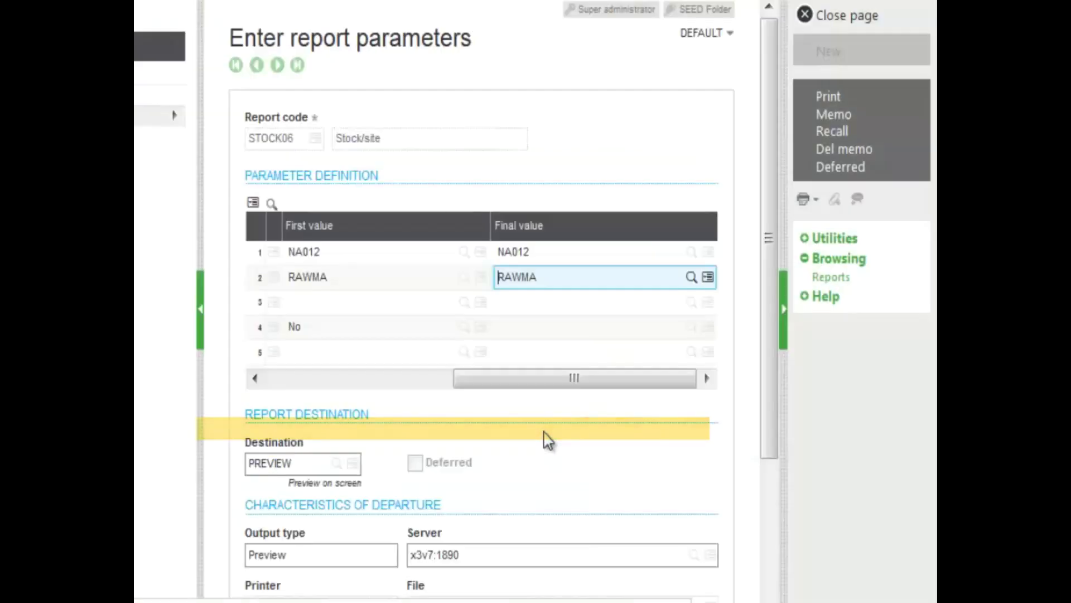
left_click(528, 384)
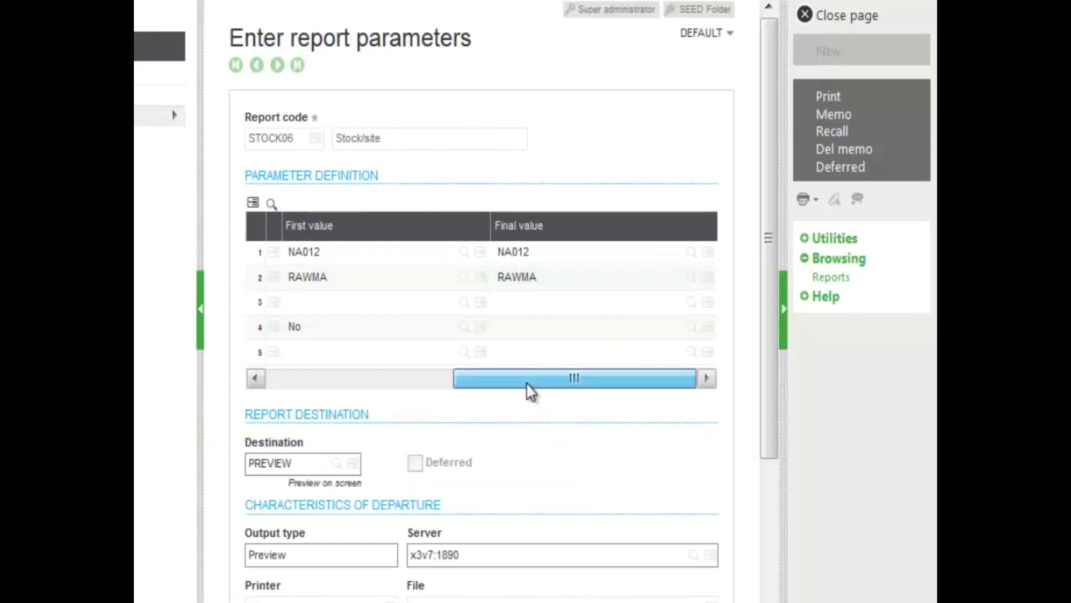
left_click_drag(527, 384, 328, 391)
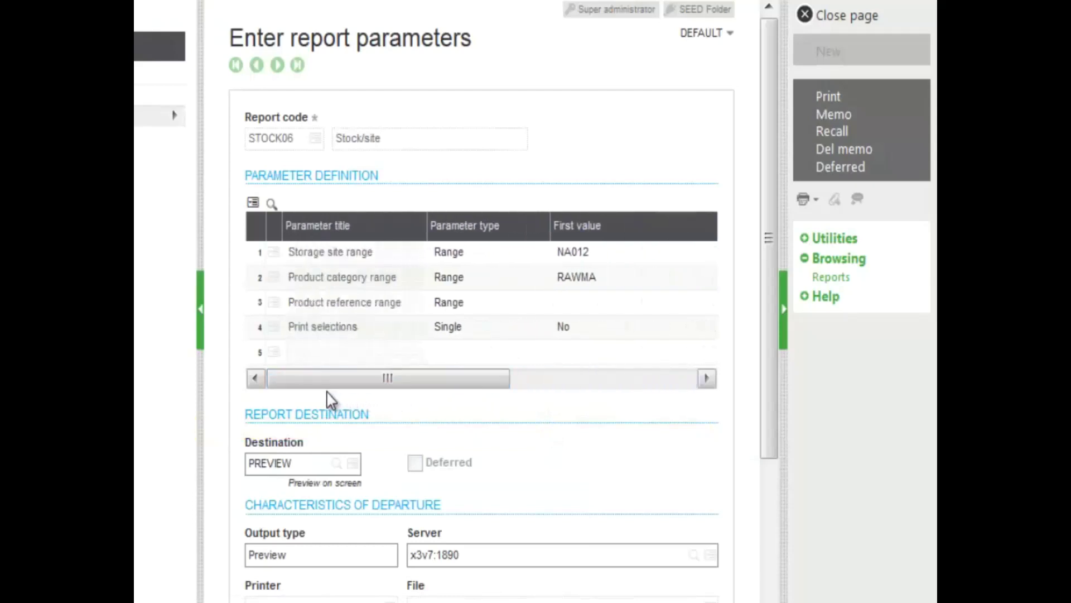
Step: Run the Stock/site report and open STOCK06.pdf in Adobe Acrobat Reader DC
left_click_drag(769, 413, 765, 575)
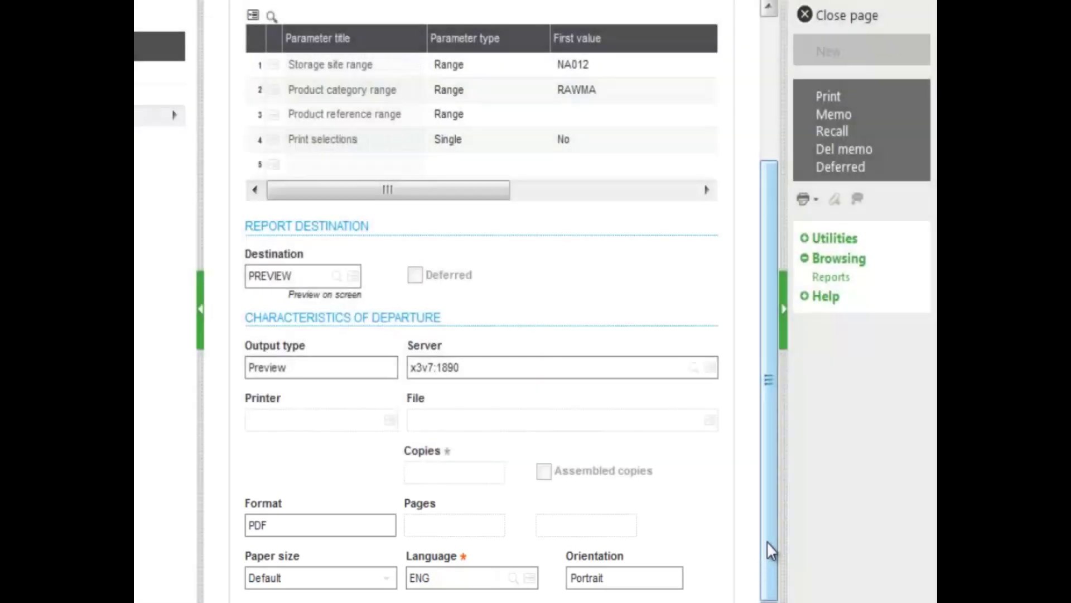
left_click_drag(766, 540, 773, 242)
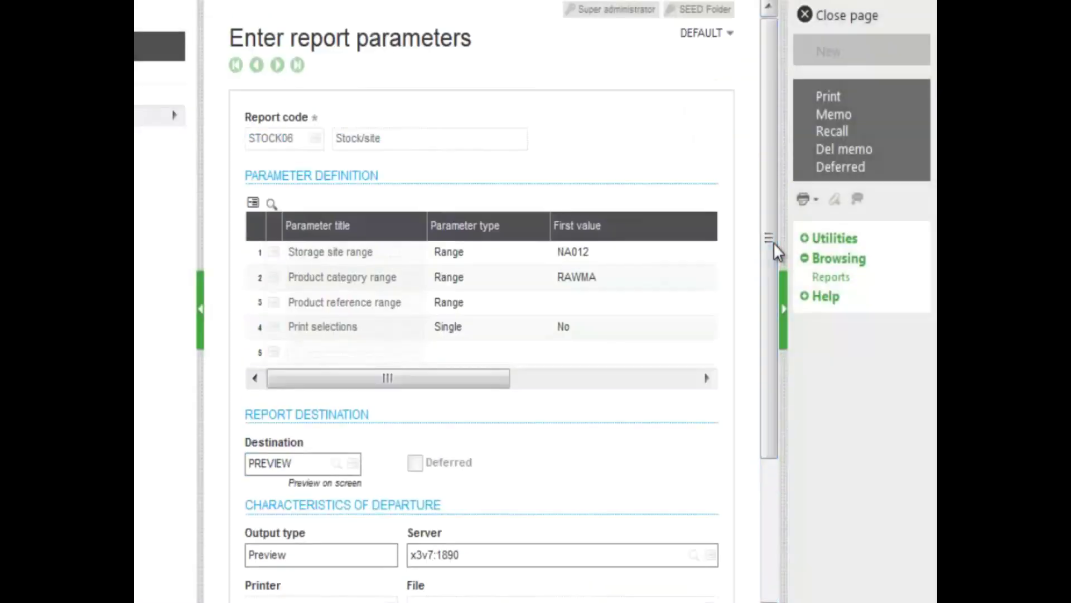
left_click(826, 99)
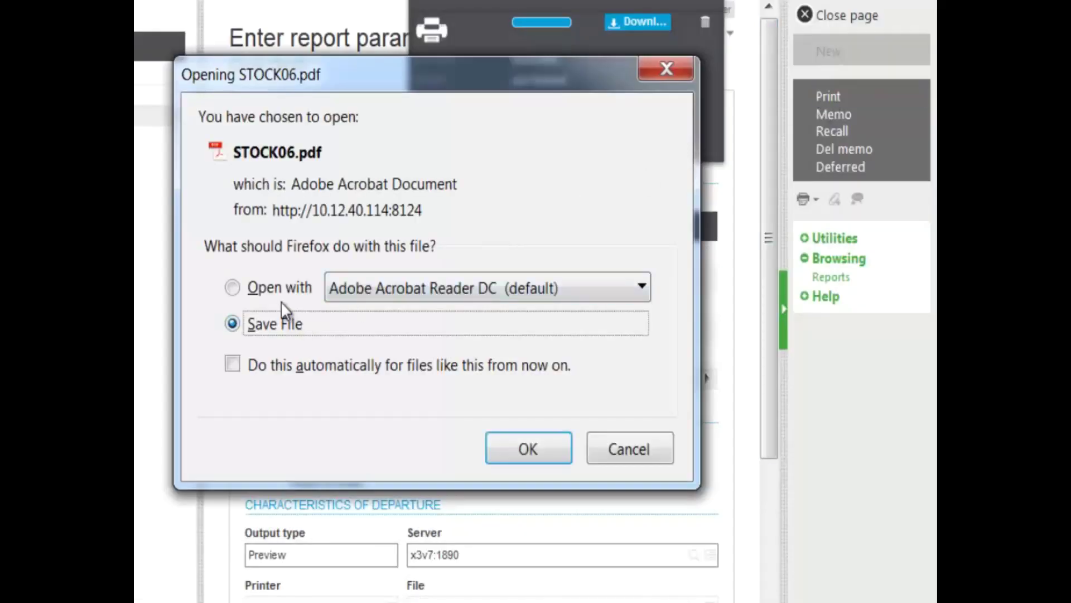
left_click(273, 288)
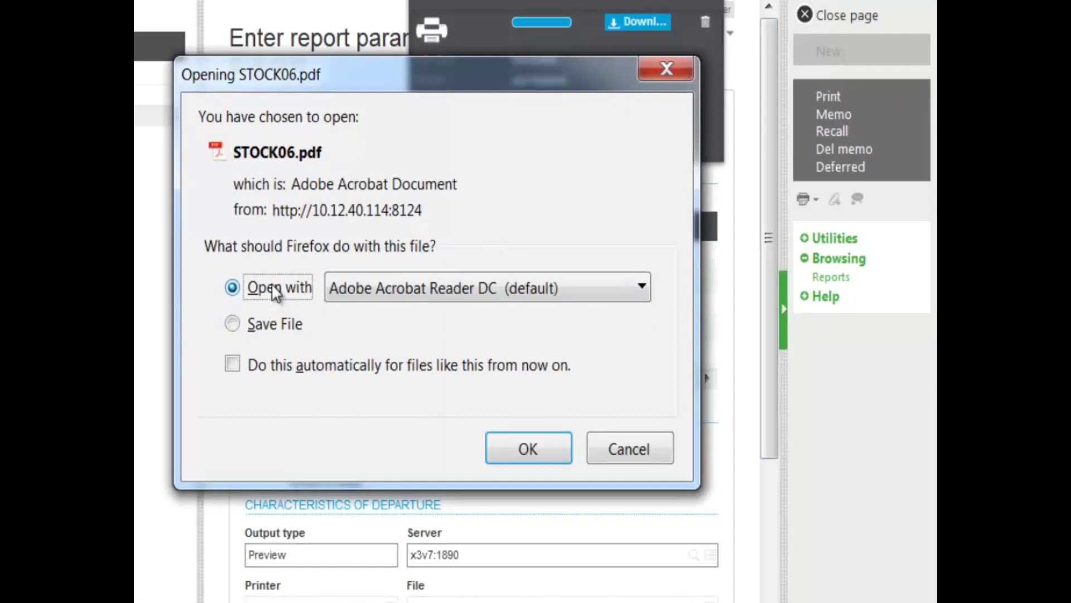
left_click(514, 453)
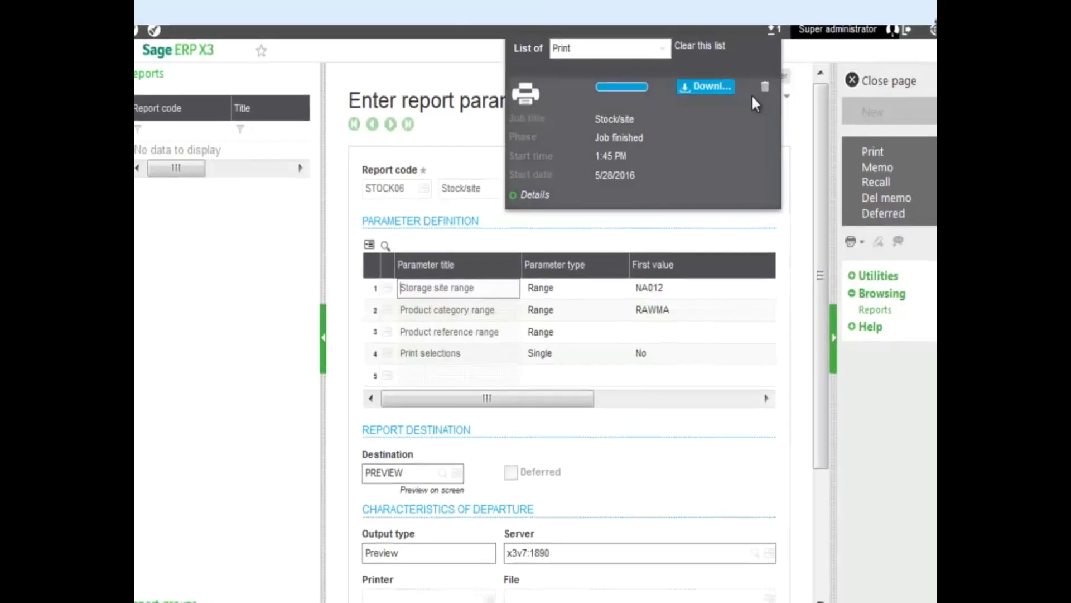
Step: Close the print job list and return to the Printouts navigation page
left_click(691, 80)
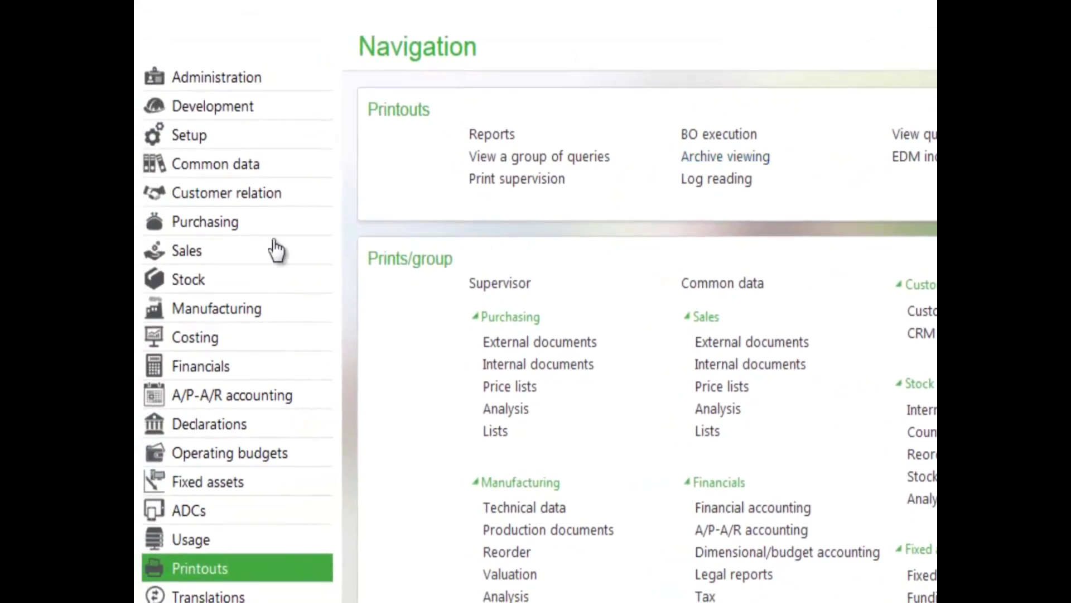
Step: Show the Stock navigation area and scroll down to its Inquiries section
left_click(188, 284)
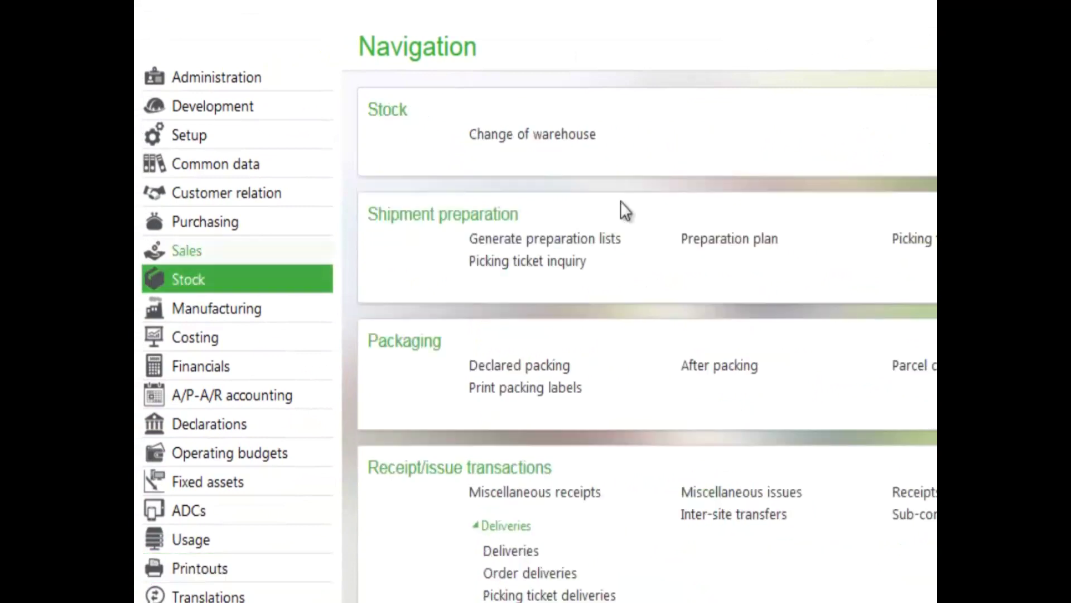
scroll(648, 301, "down", 15)
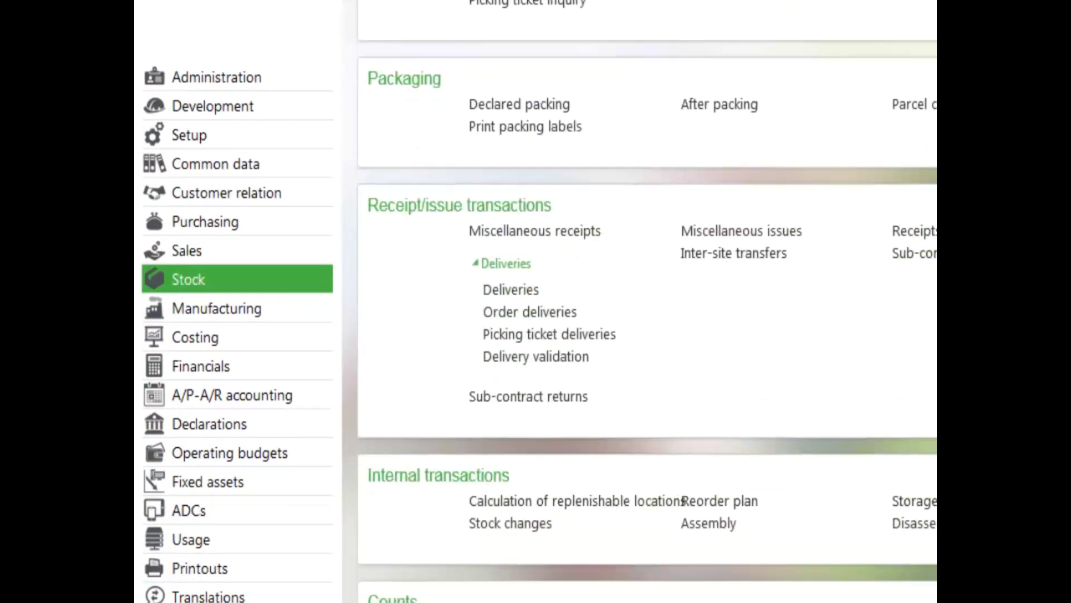
scroll(647, 301, "down", 15)
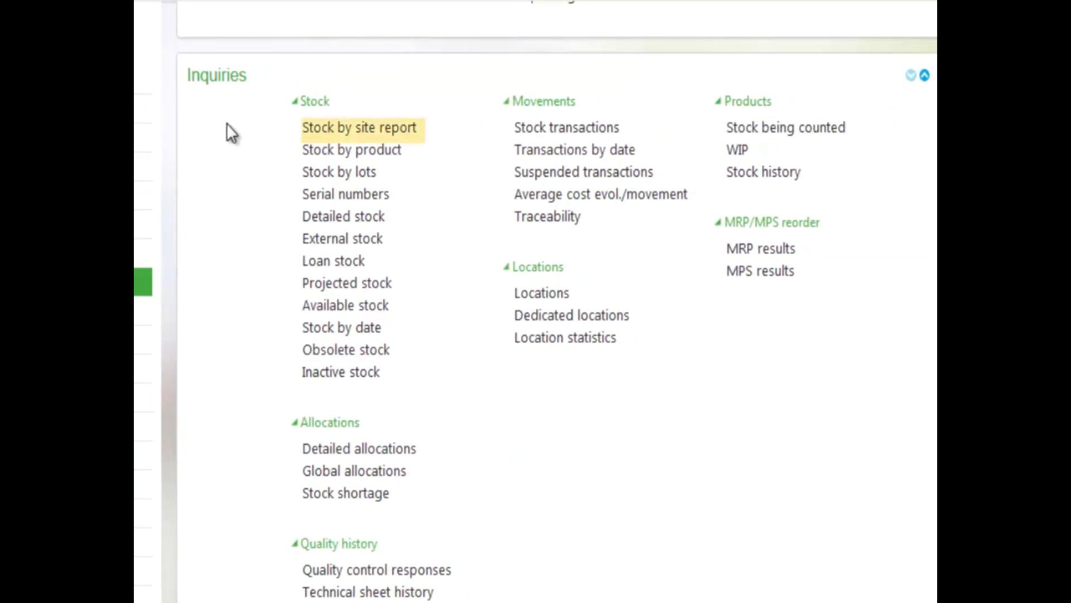
Step: Run the Stock by site inquiry for product BMS001 at site NA012
left_click(351, 127)
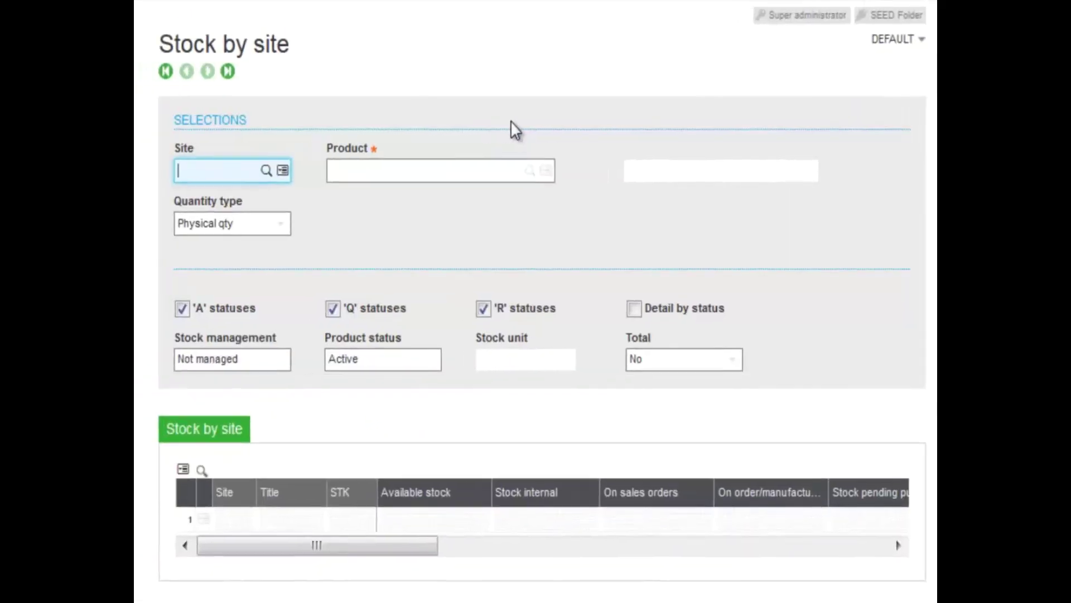
type("NA012")
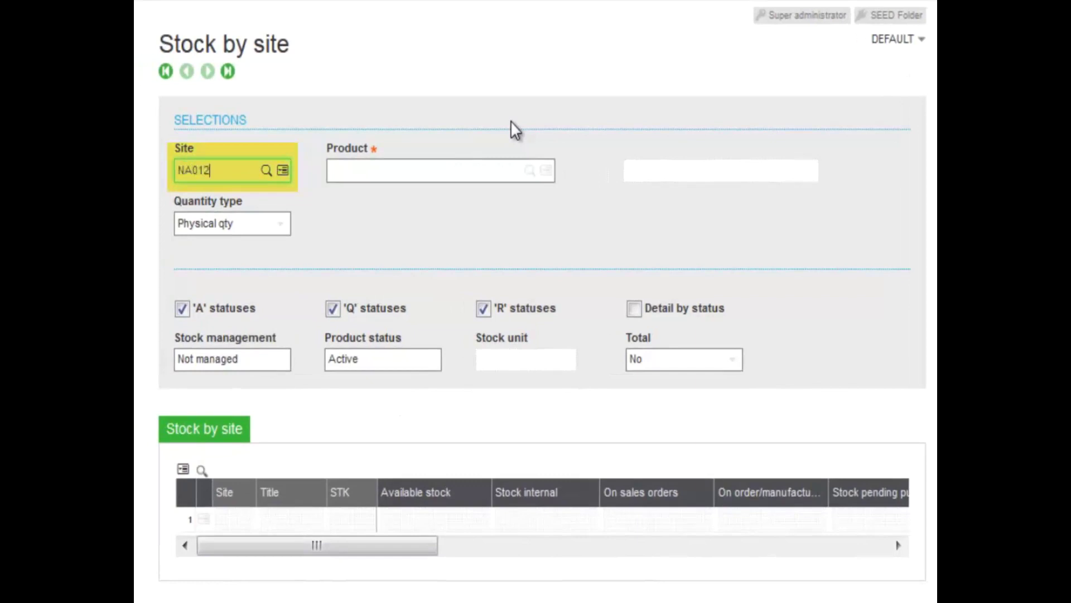
key("Tab")
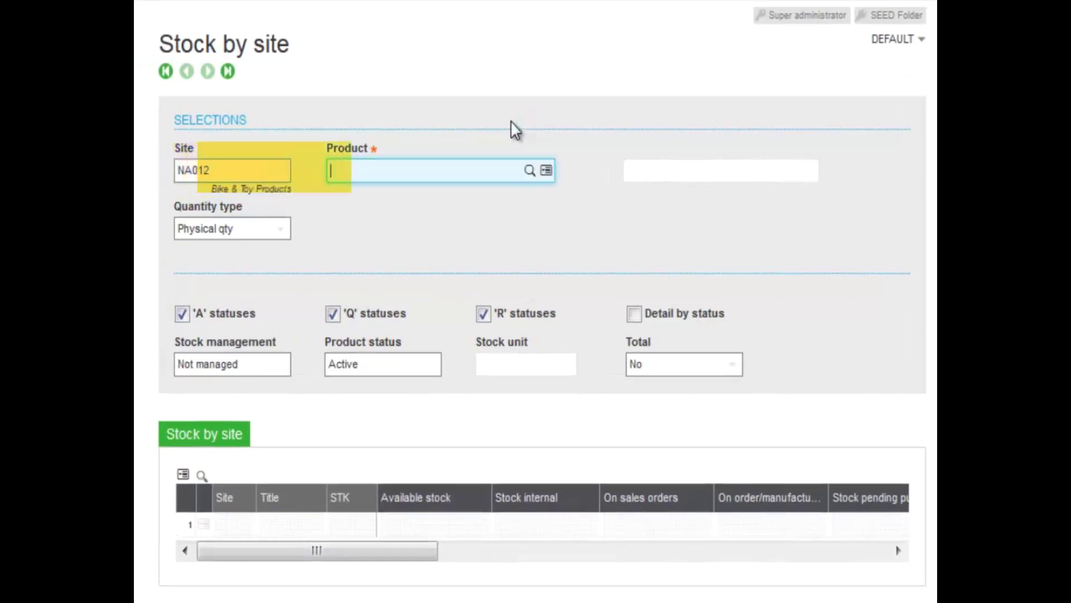
type("BMS001")
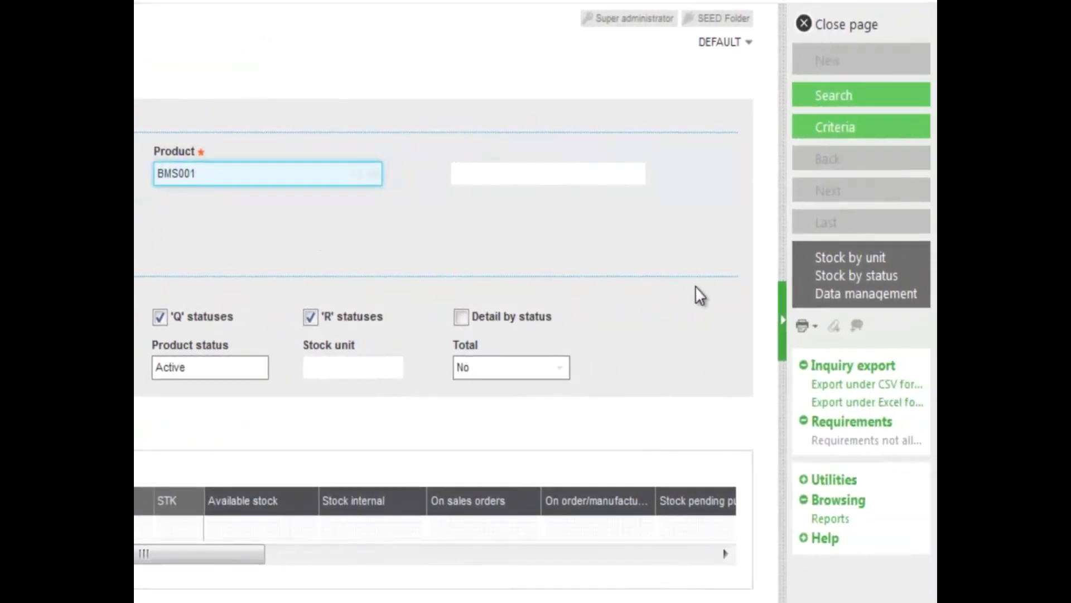
left_click(817, 103)
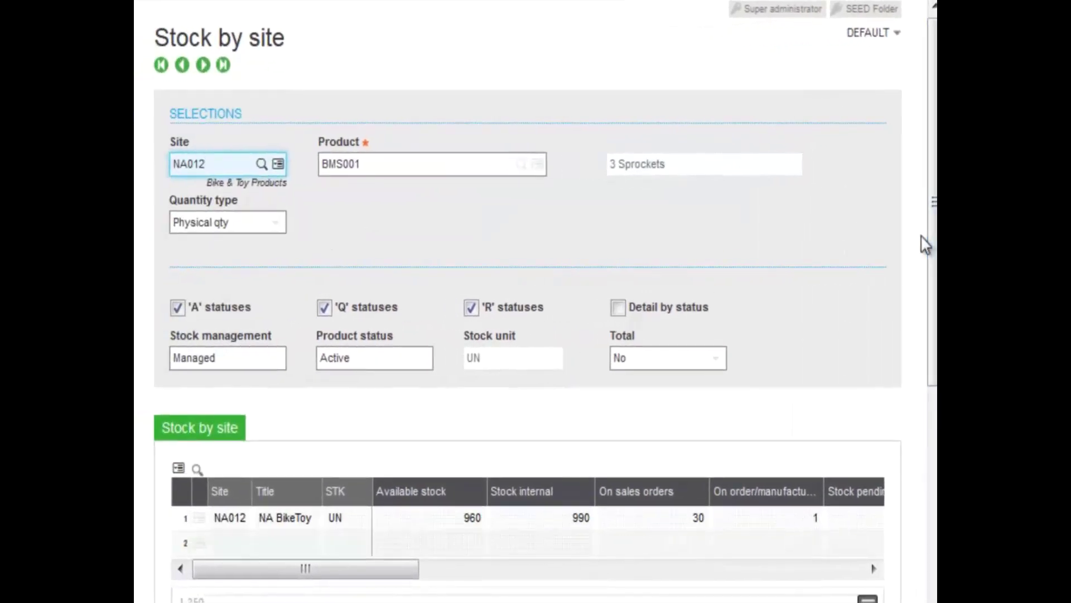
Step: Review the NA012 results grid and chart, then show the row's drill-down inquiries
scroll(923, 242, "down", 2)
scroll(527, 313, "down", 4)
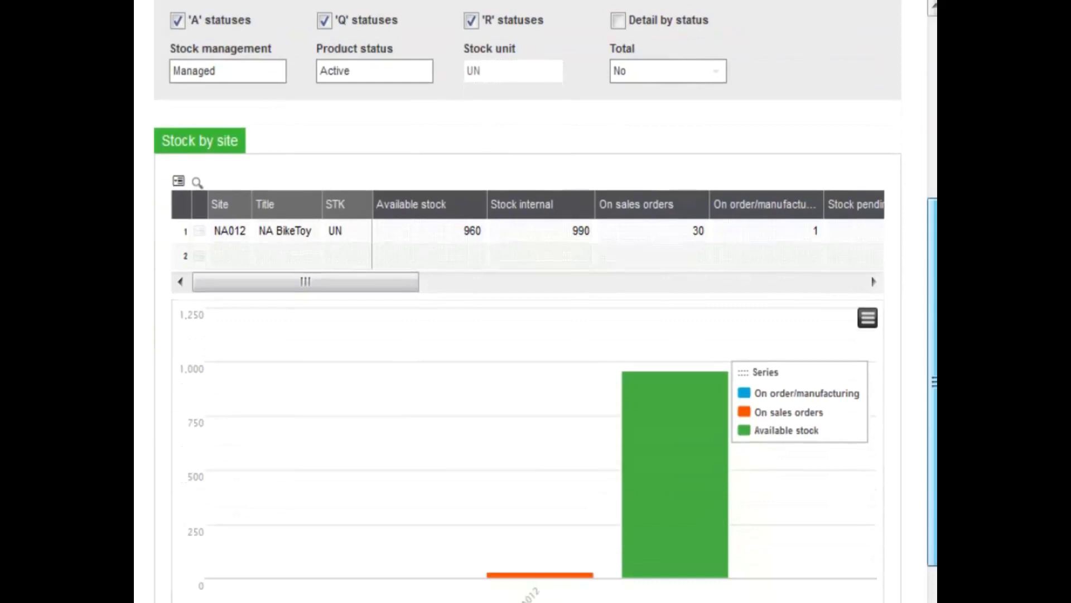
scroll(933, 382, "up", 2)
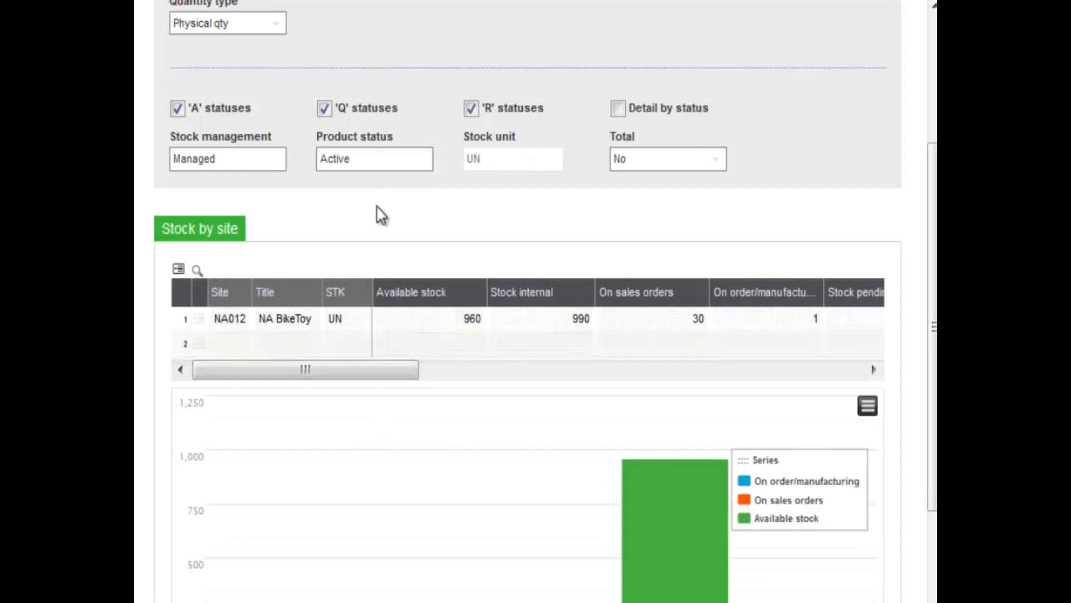
left_click(179, 270)
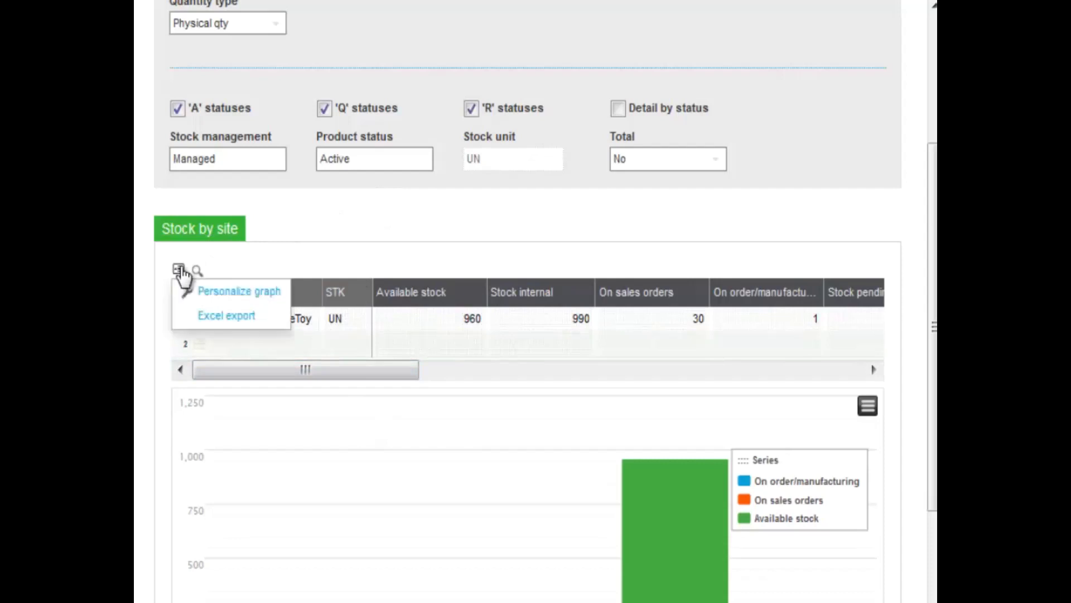
left_click(342, 270)
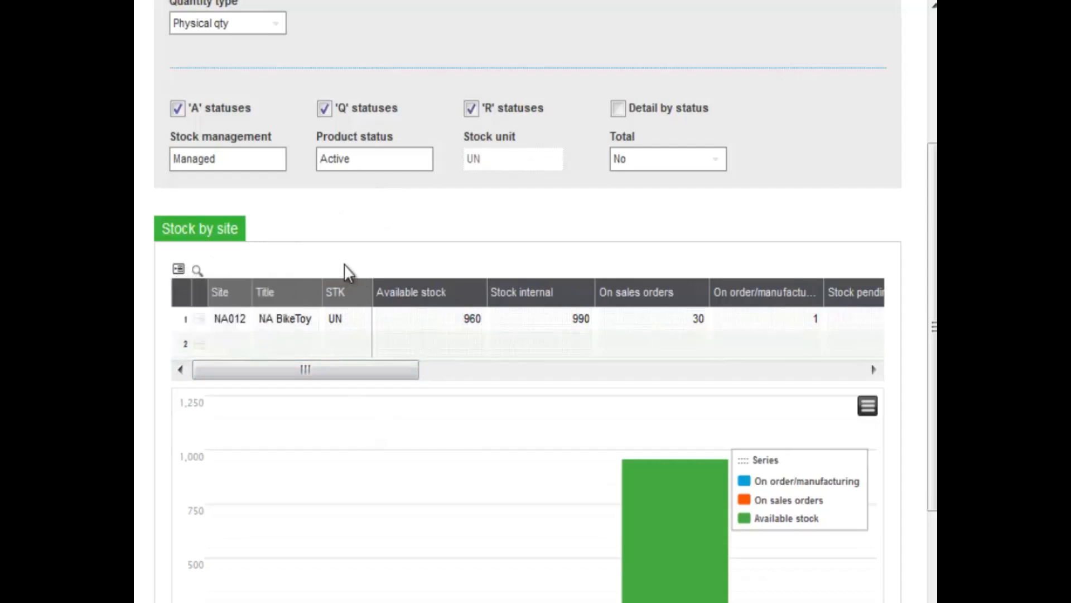
mouse_move(200, 319)
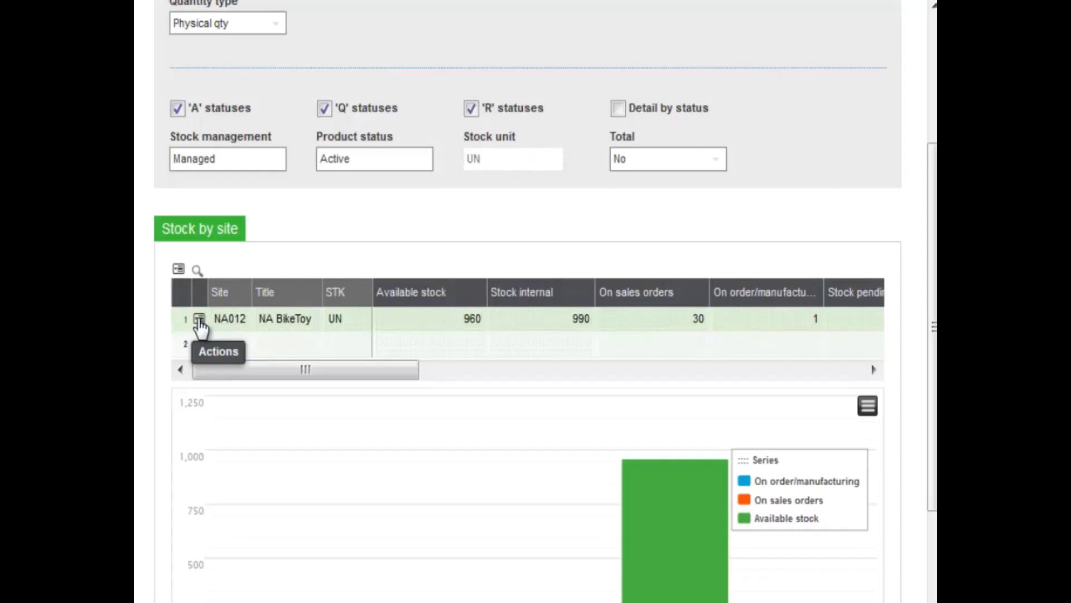
left_click(200, 320)
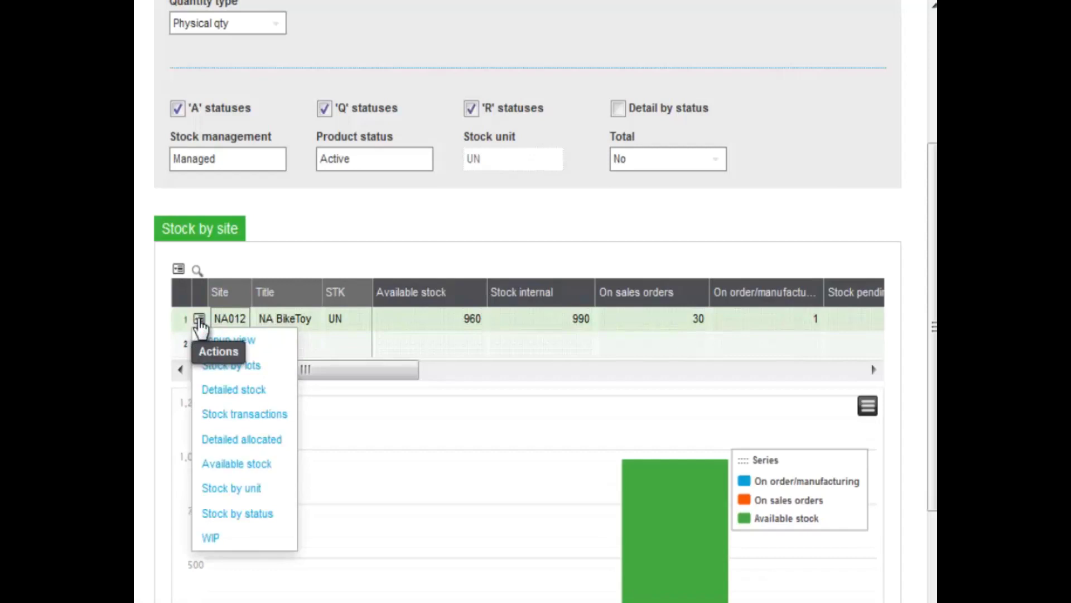
Step: Dismiss the drill-down list and set the inquiry screen code to ALL
left_click(317, 258)
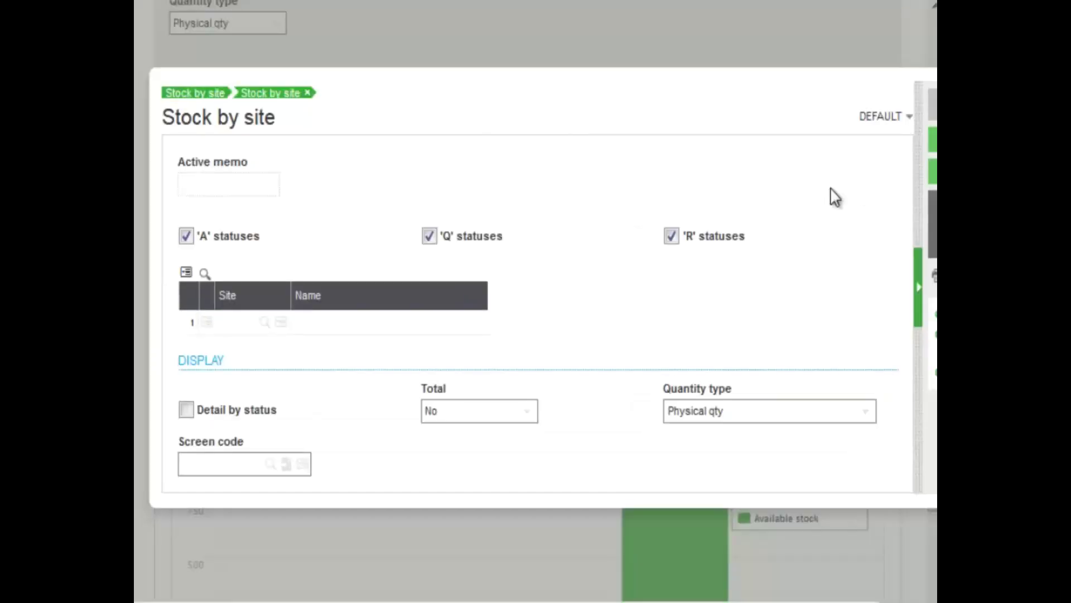
left_click(196, 465)
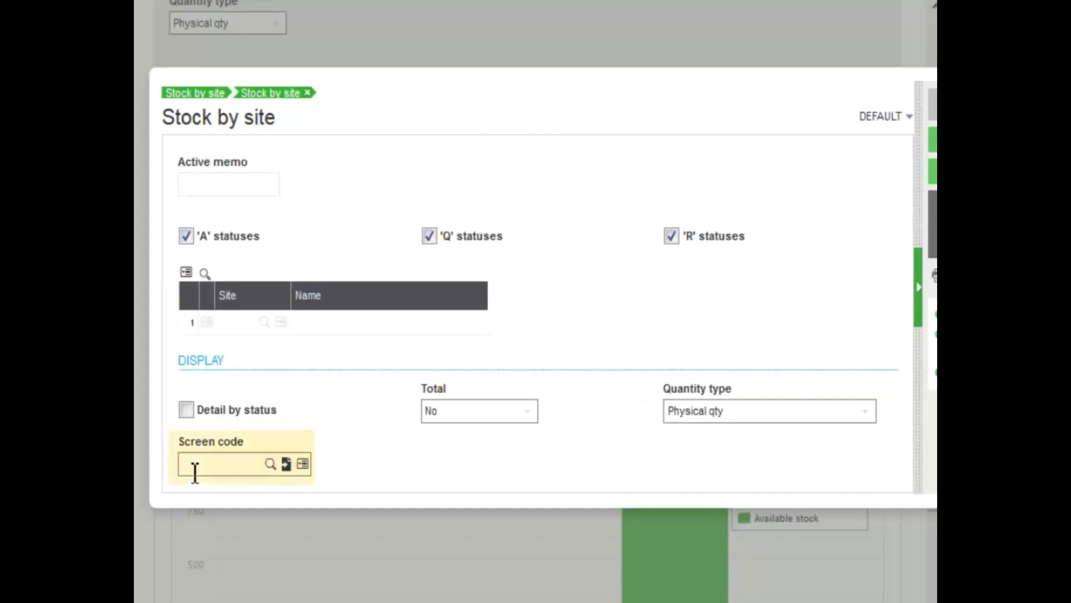
left_click(268, 464)
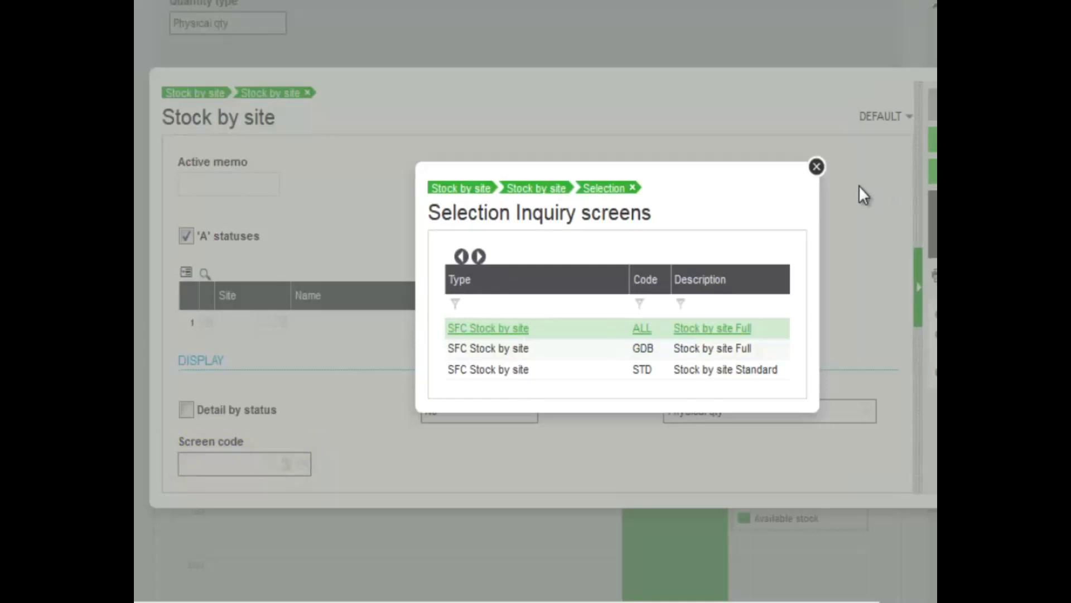
left_click(816, 167)
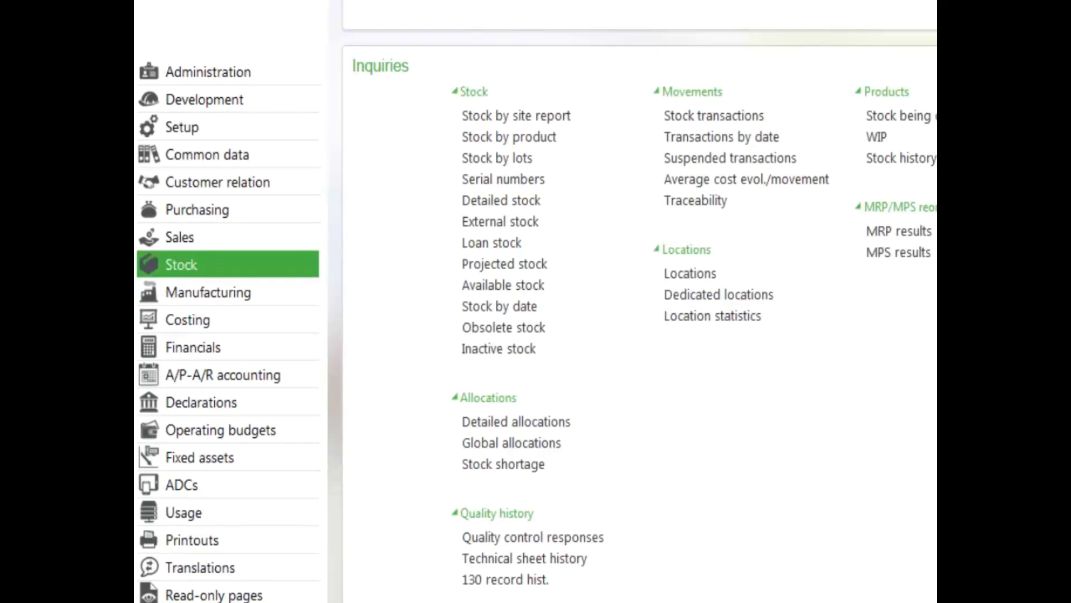
Step: From Common data, open Products and launch Stock by site for product BMS001
scroll(633, 301, "up", 15)
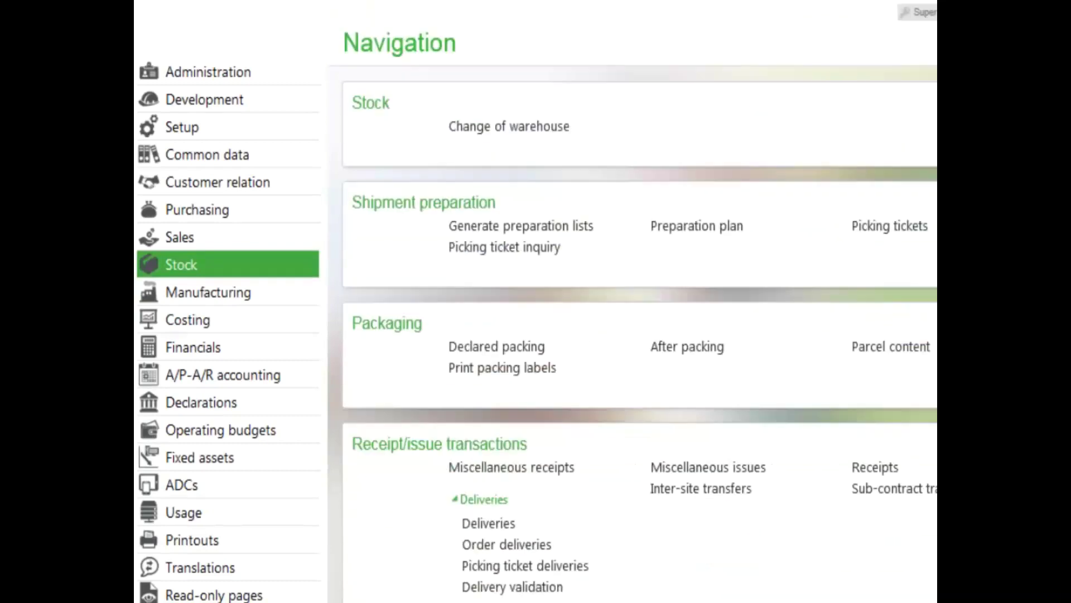
left_click(242, 155)
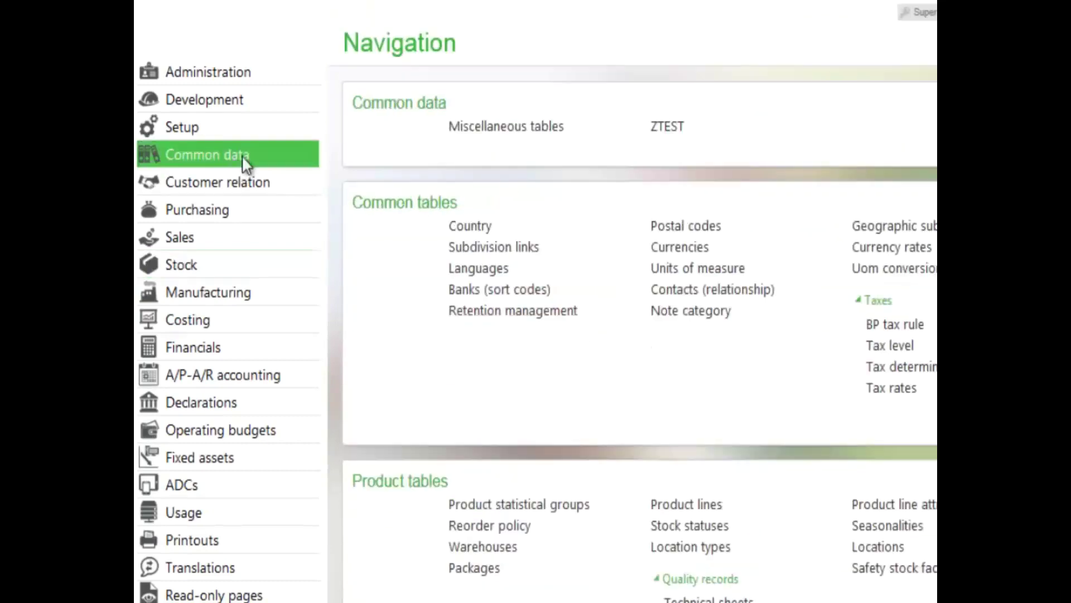
scroll(640, 301, "down", 20)
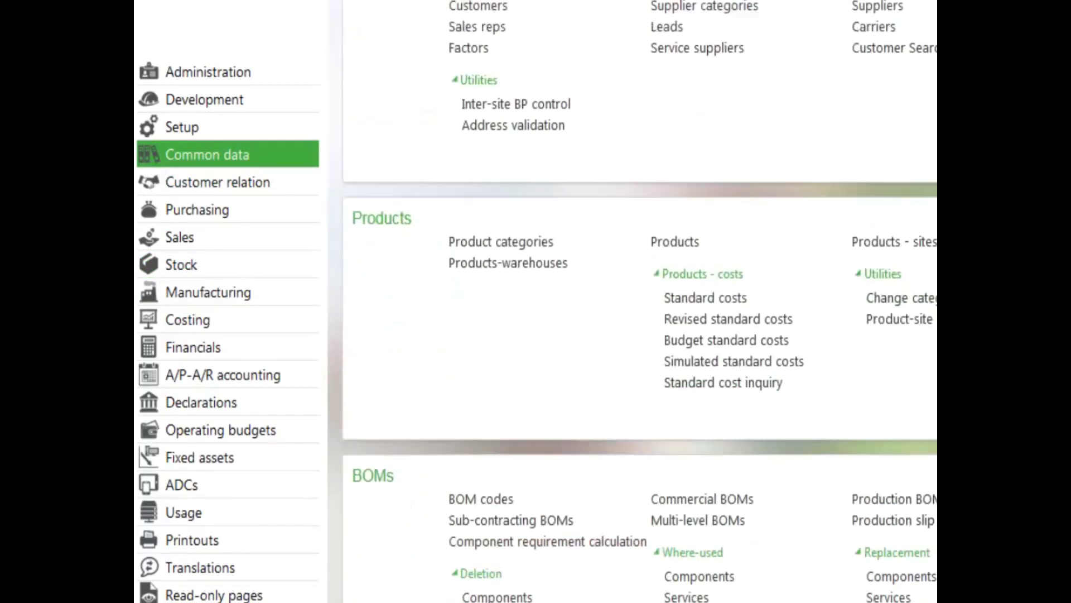
left_click(674, 243)
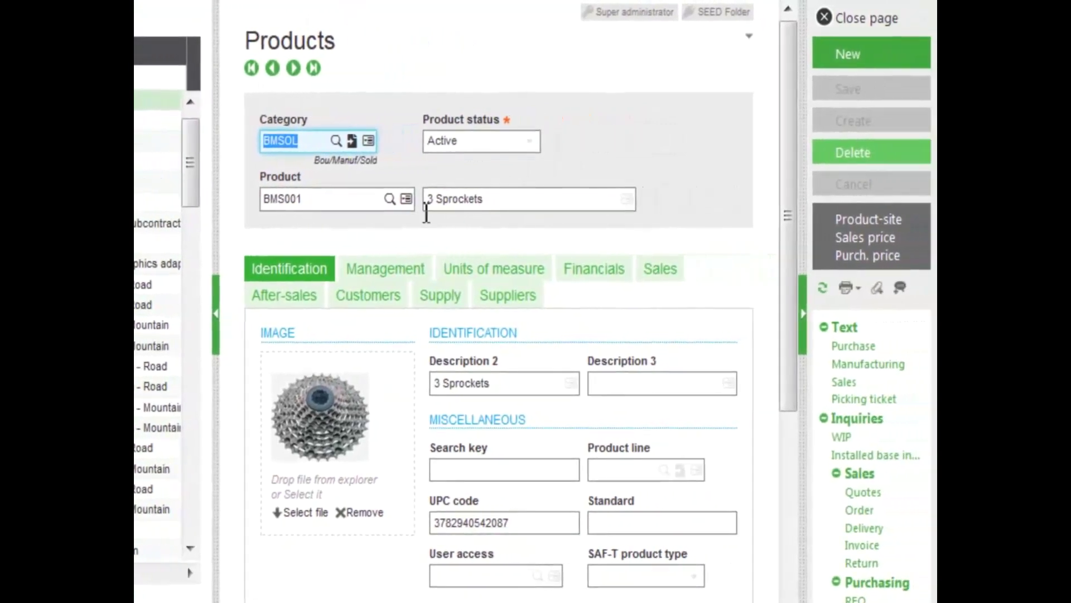
scroll(870, 279, "down", 3)
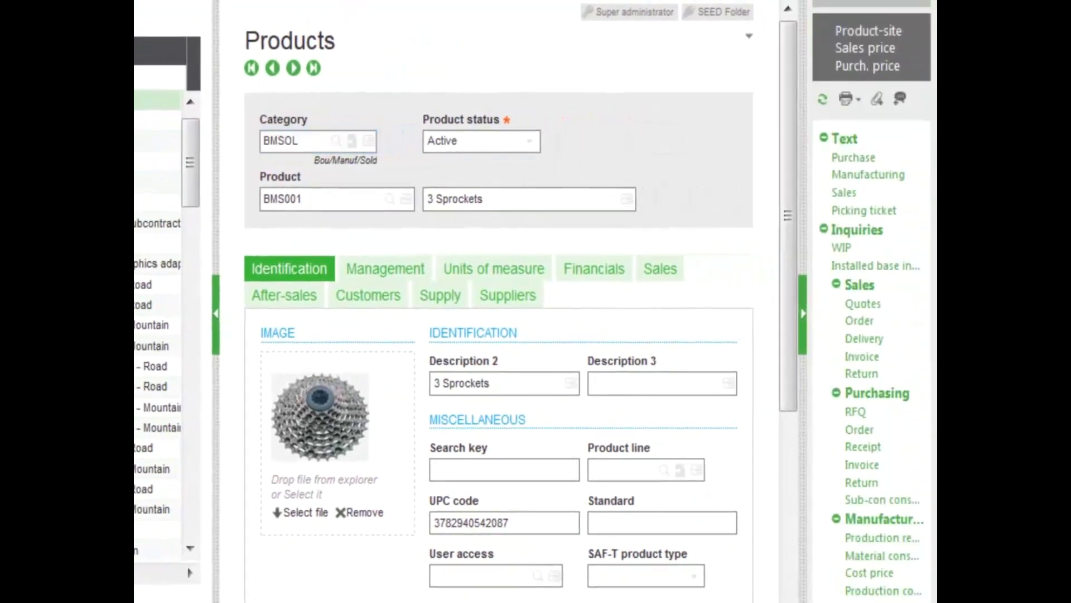
scroll(870, 301, "down", 1)
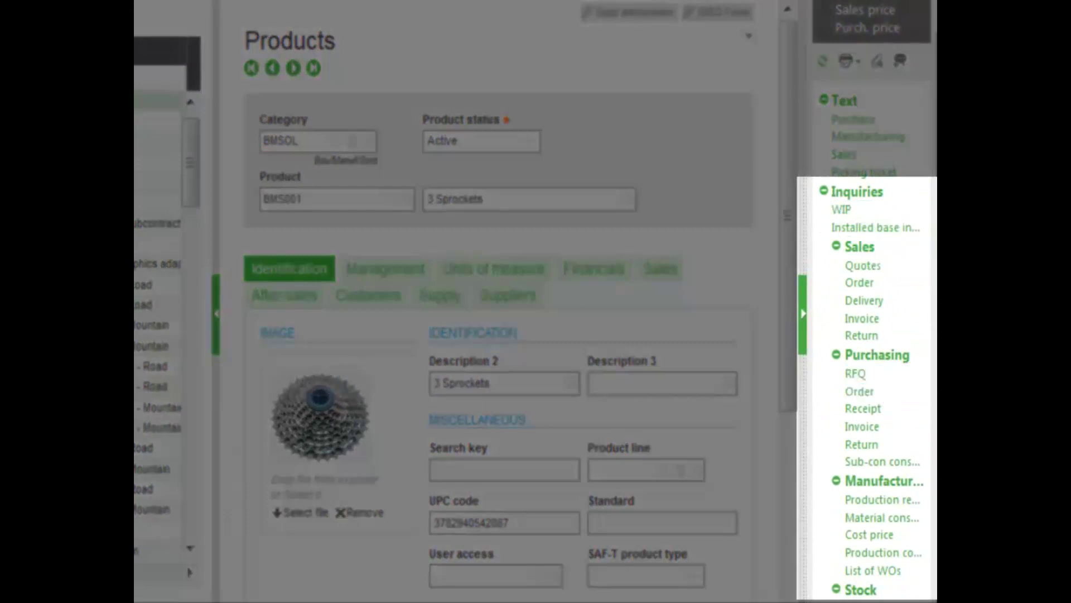
scroll(893, 391, "down", 4)
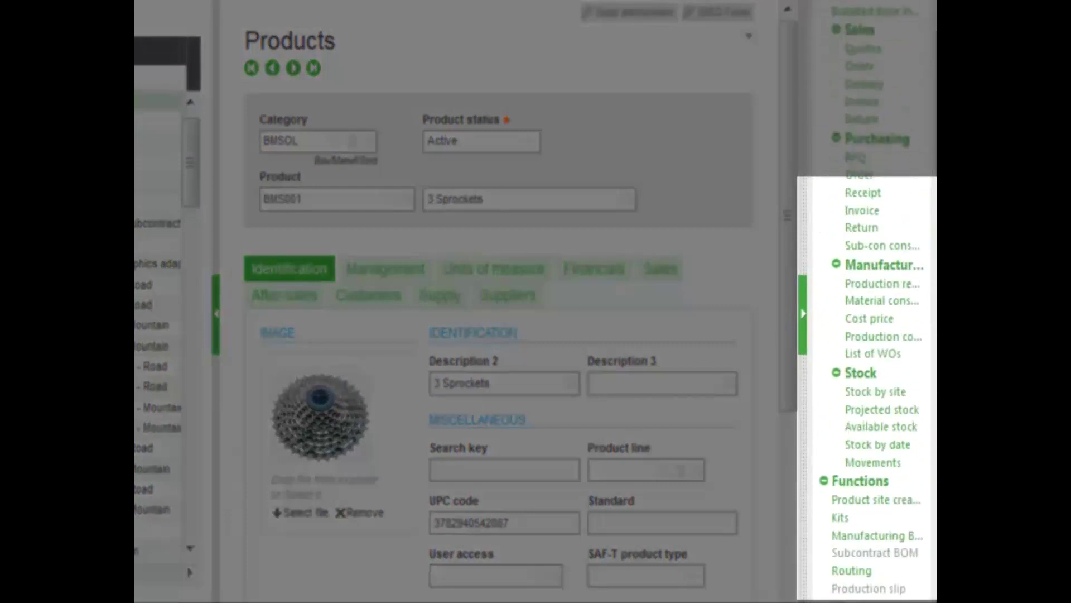
left_click(863, 393)
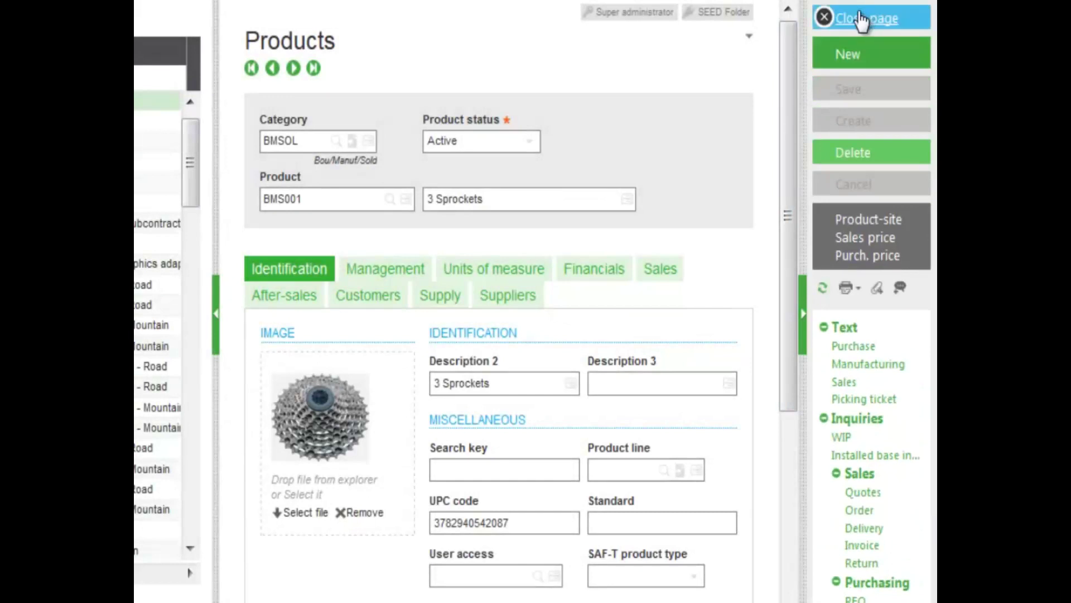
Step: Close the product record and open sales order entry in ALL Full entry mode
left_click(860, 18)
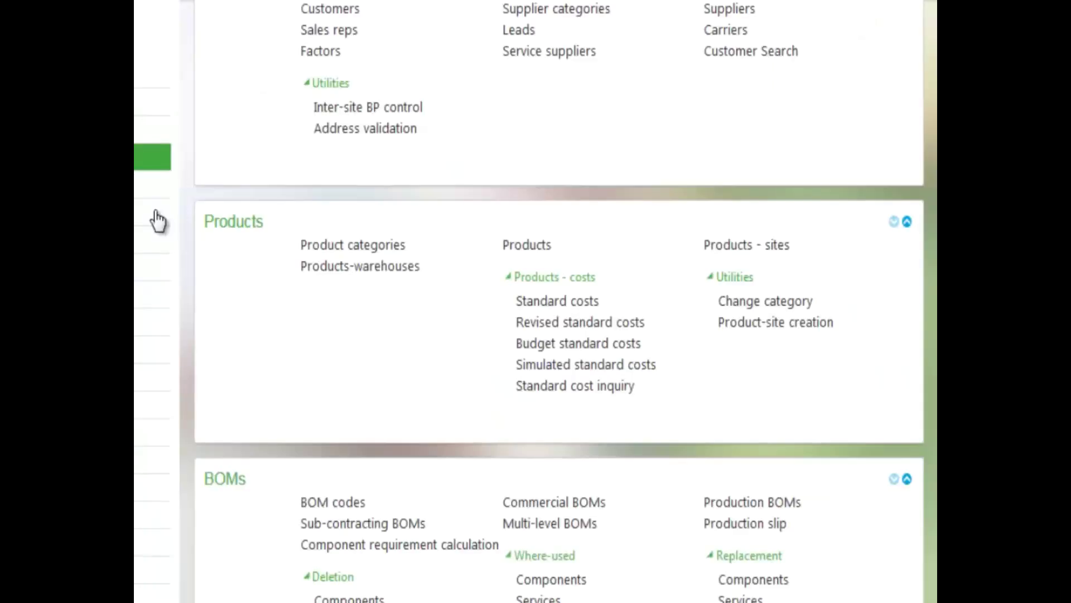
left_click(156, 239)
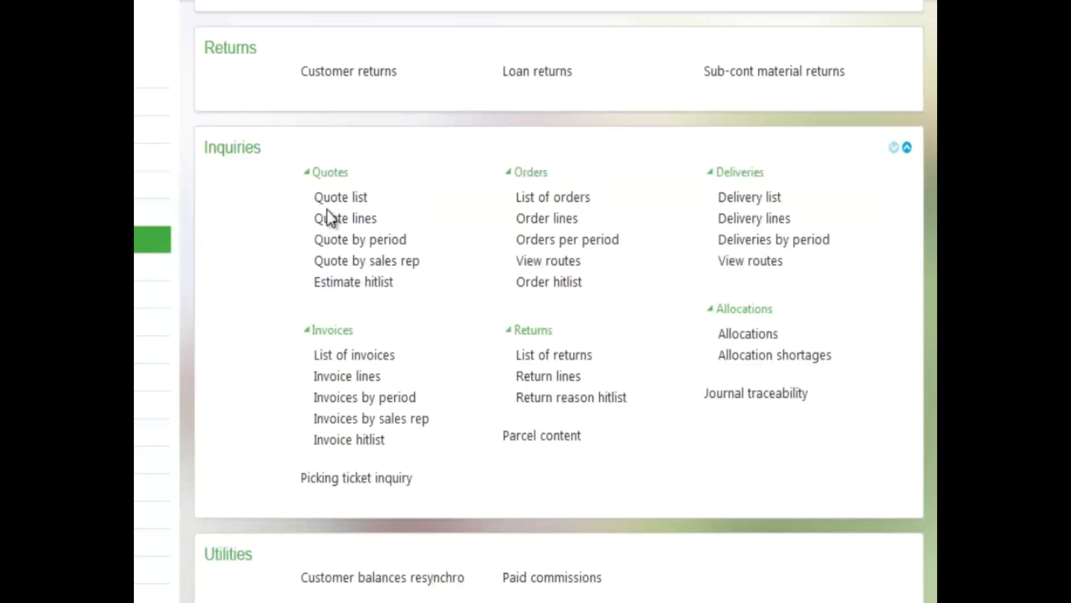
scroll(352, 195, "up", 10)
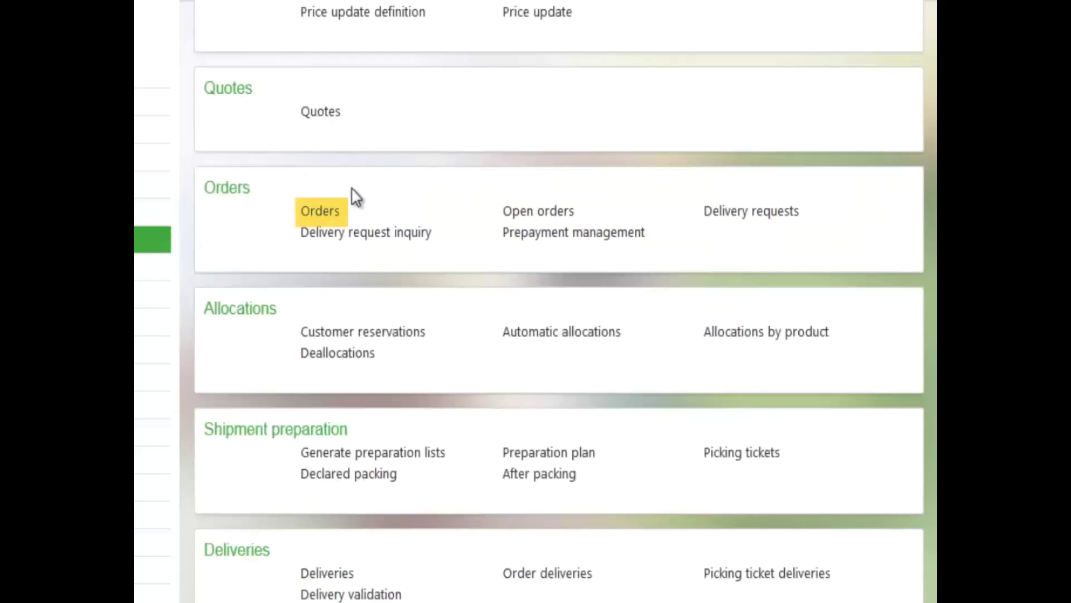
left_click(318, 211)
left_click(407, 273)
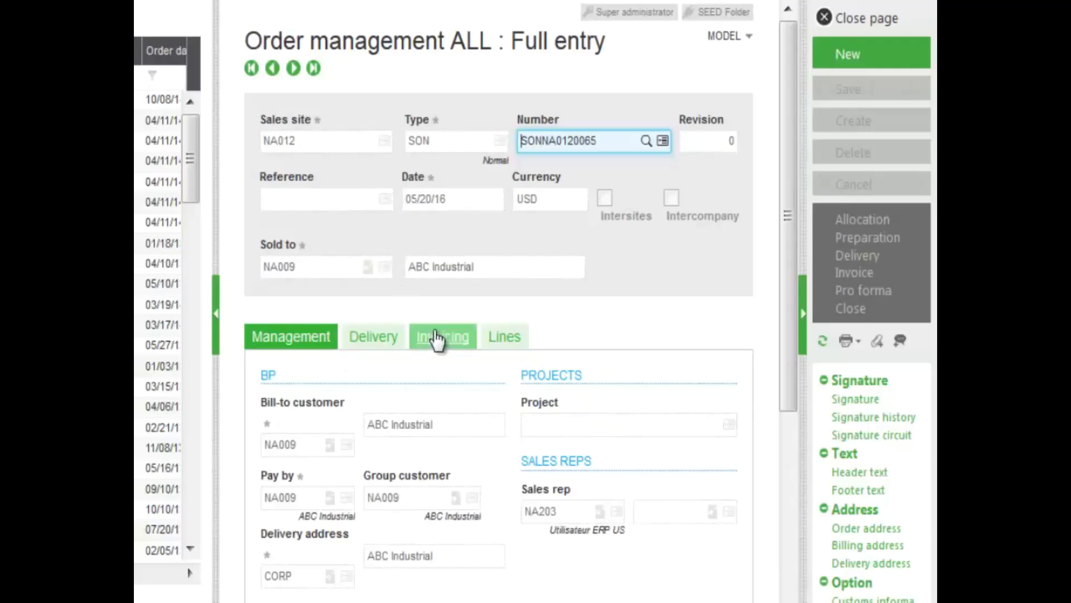
Step: From order SONNA0120065's BMS001 line, open the Stock by site inquiry
left_click(521, 338)
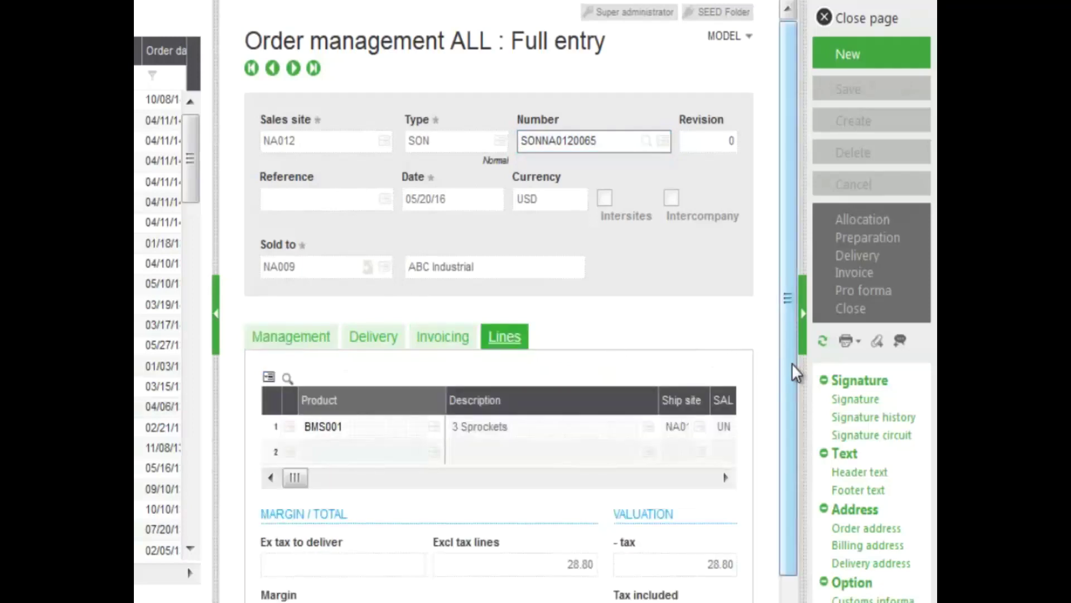
left_click_drag(792, 363, 788, 437)
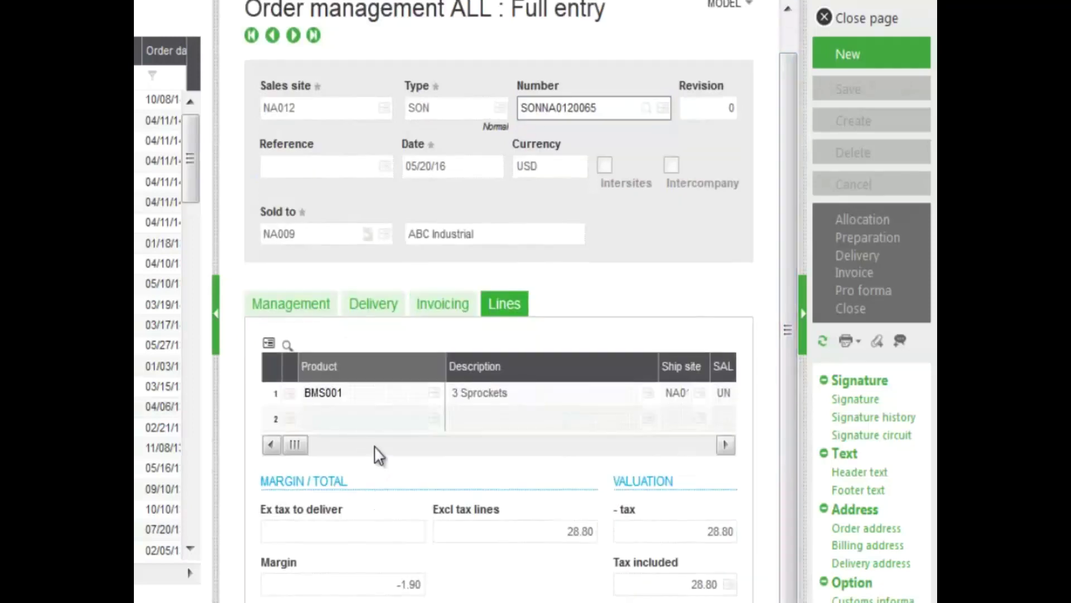
left_click(290, 394)
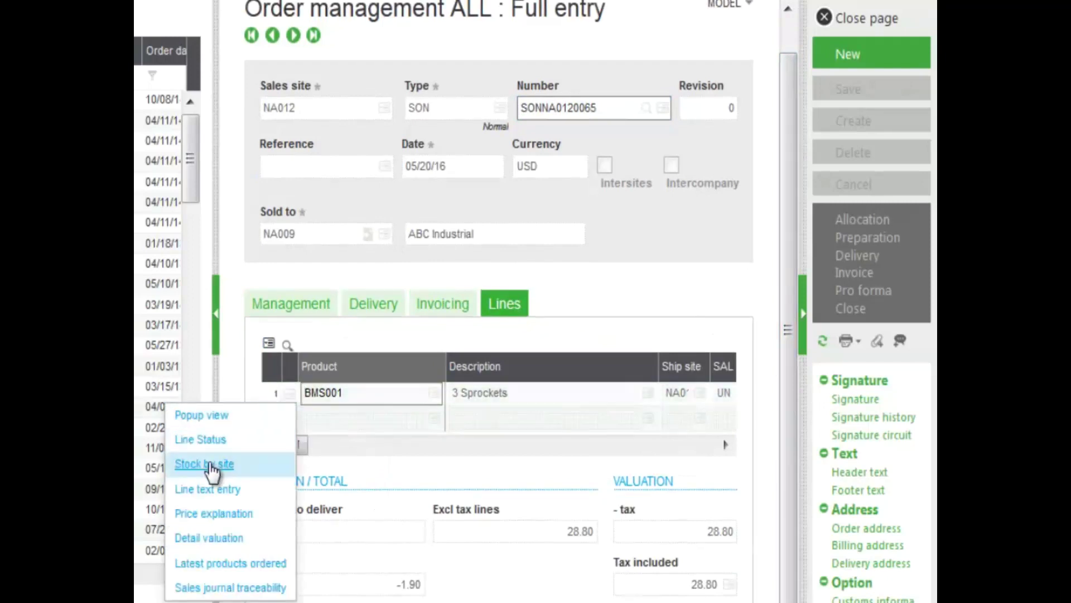
left_click(220, 464)
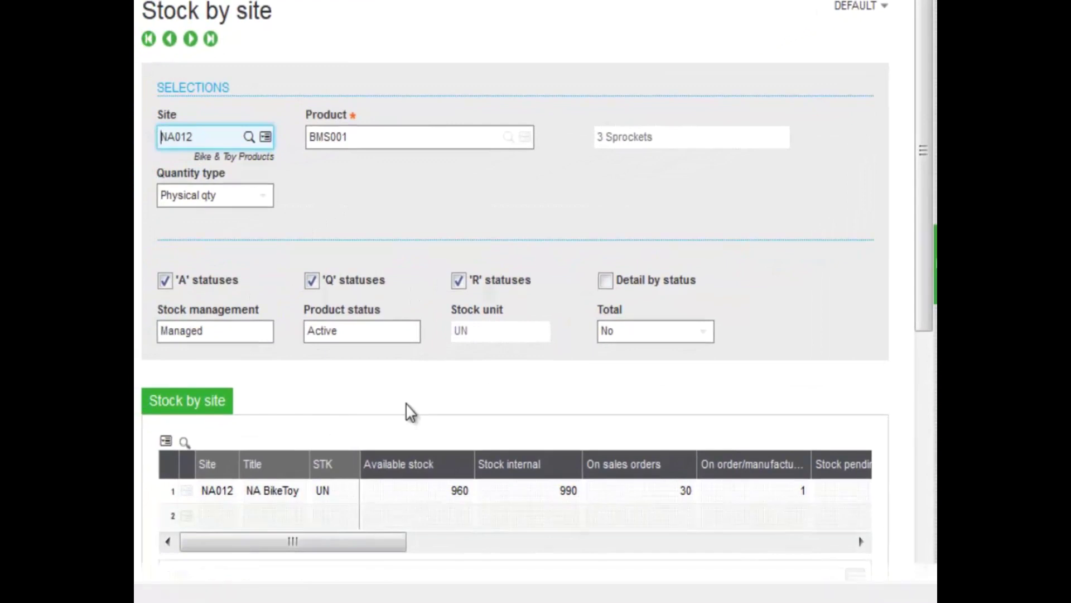
left_click_drag(924, 311, 926, 407)
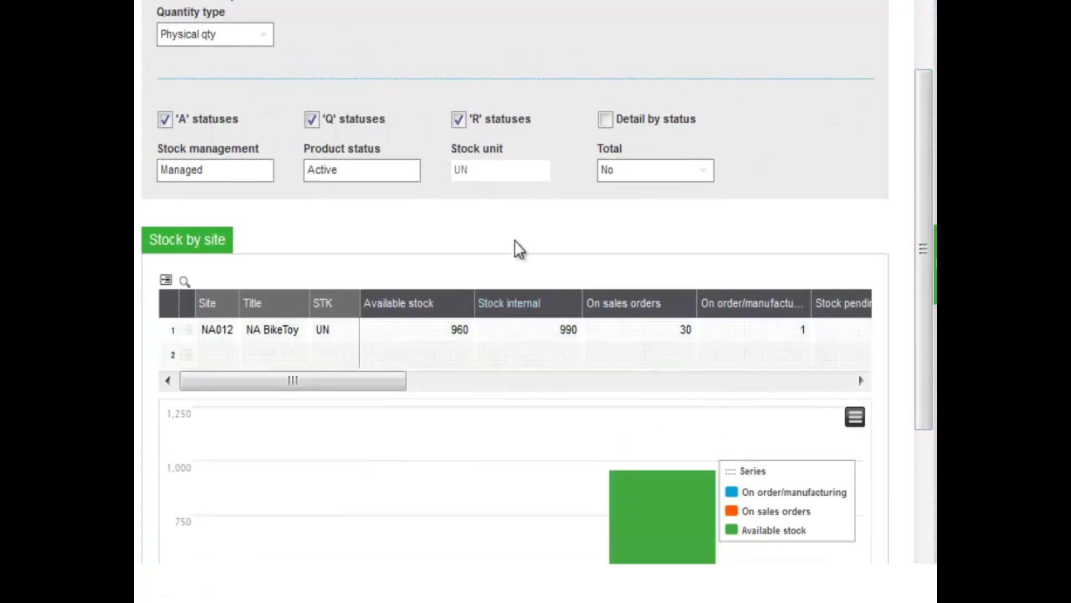
left_click(385, 356)
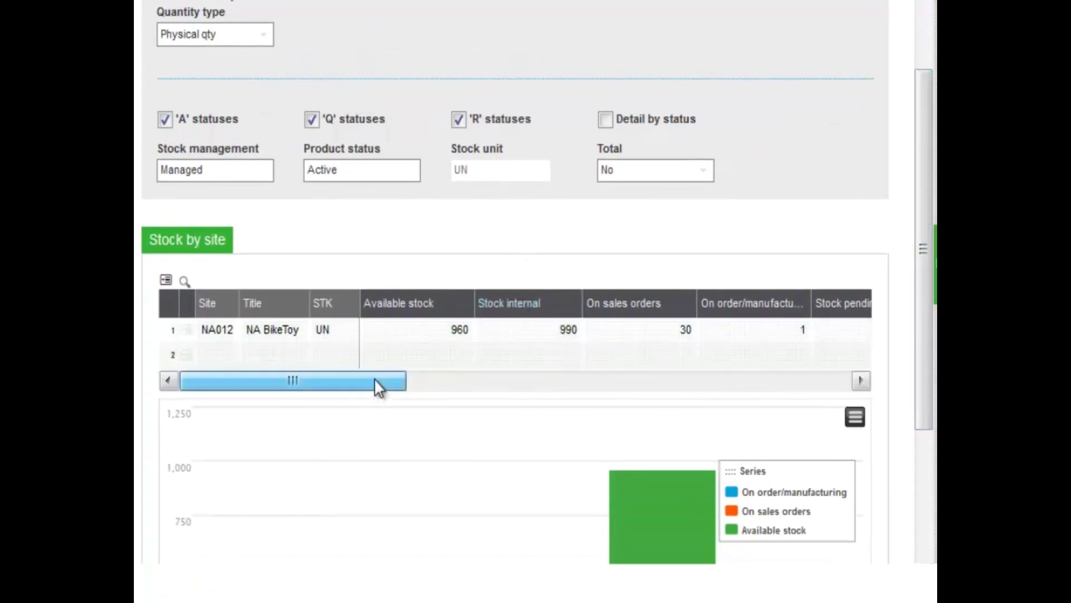
left_click_drag(374, 377, 307, 372)
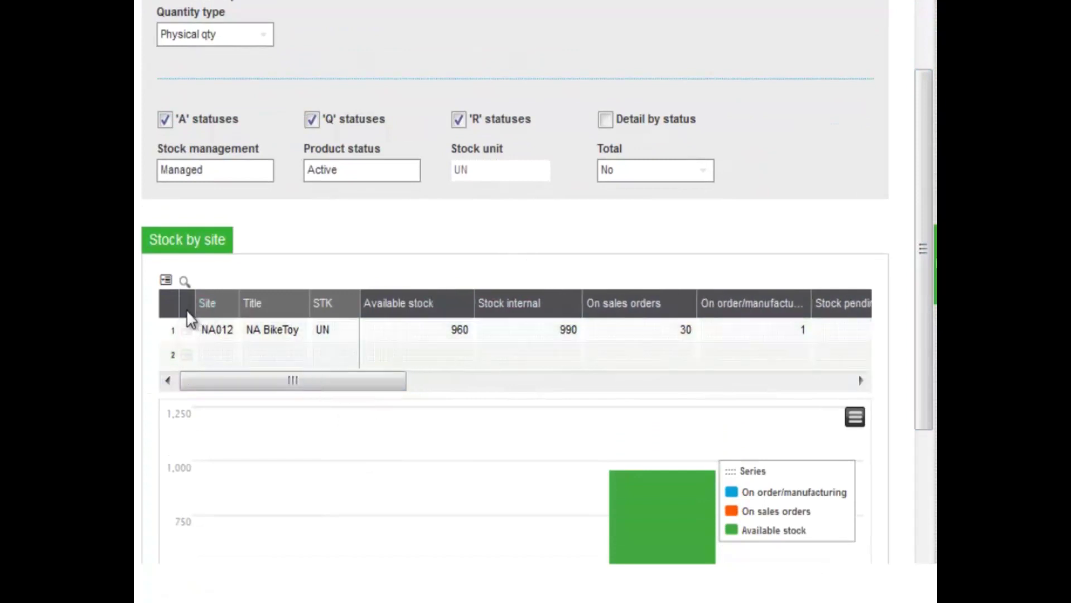
left_click(188, 334)
left_click(188, 333)
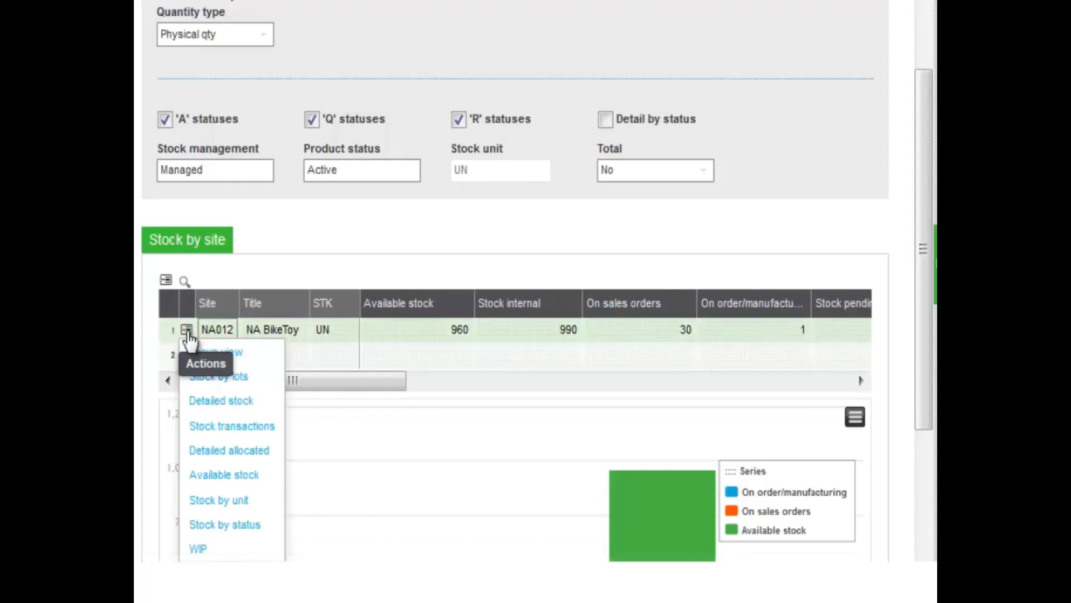
Step: Drill down to Detailed stock for BMS001 at NA012 and select the QUA01 stock line
left_click(222, 403)
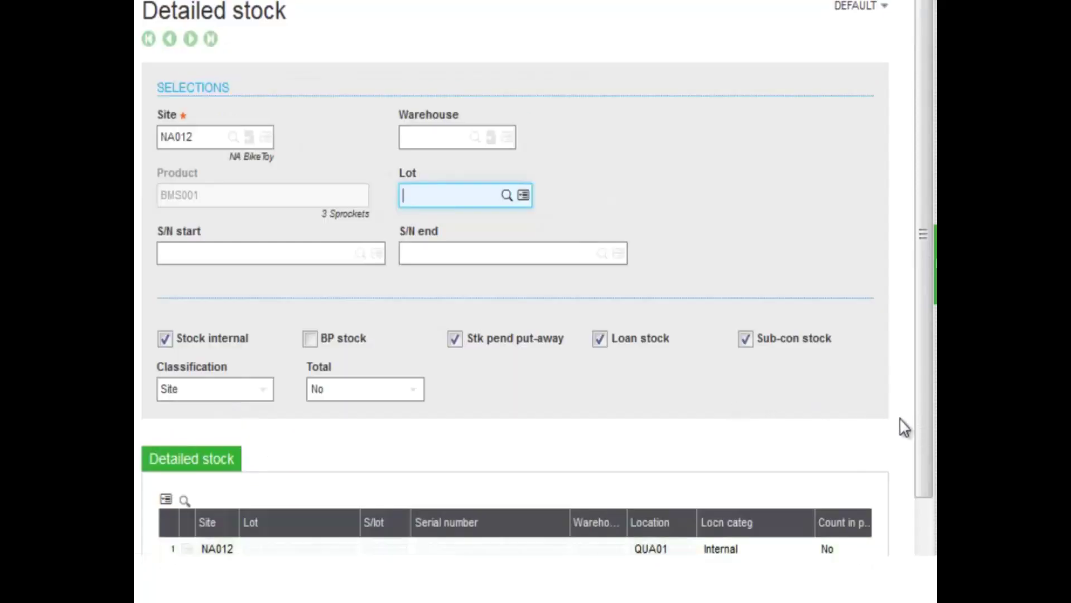
left_click(919, 552)
left_click(919, 551)
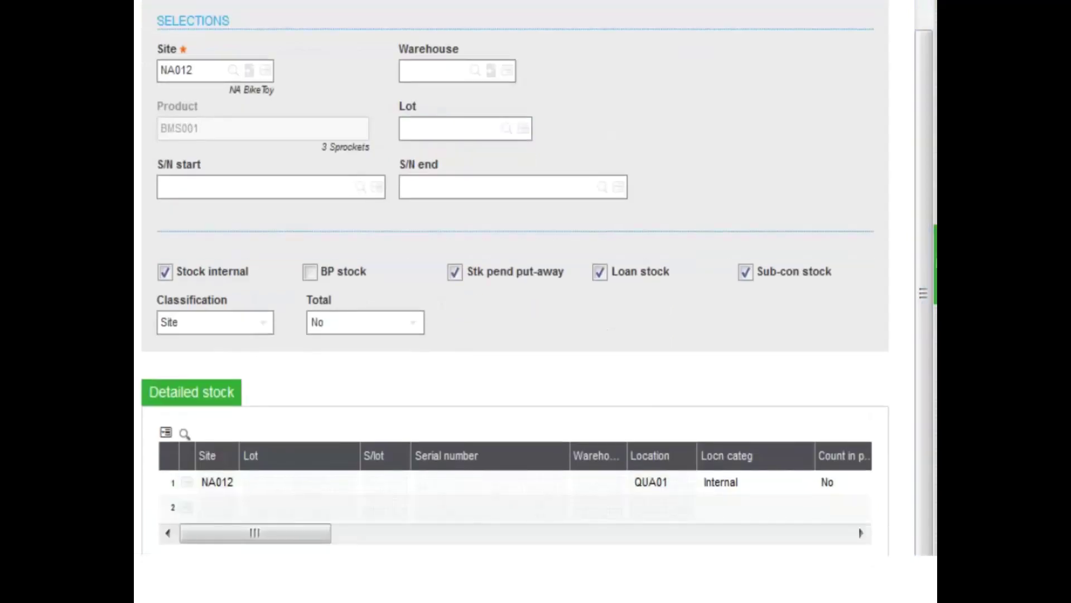
left_click(710, 492)
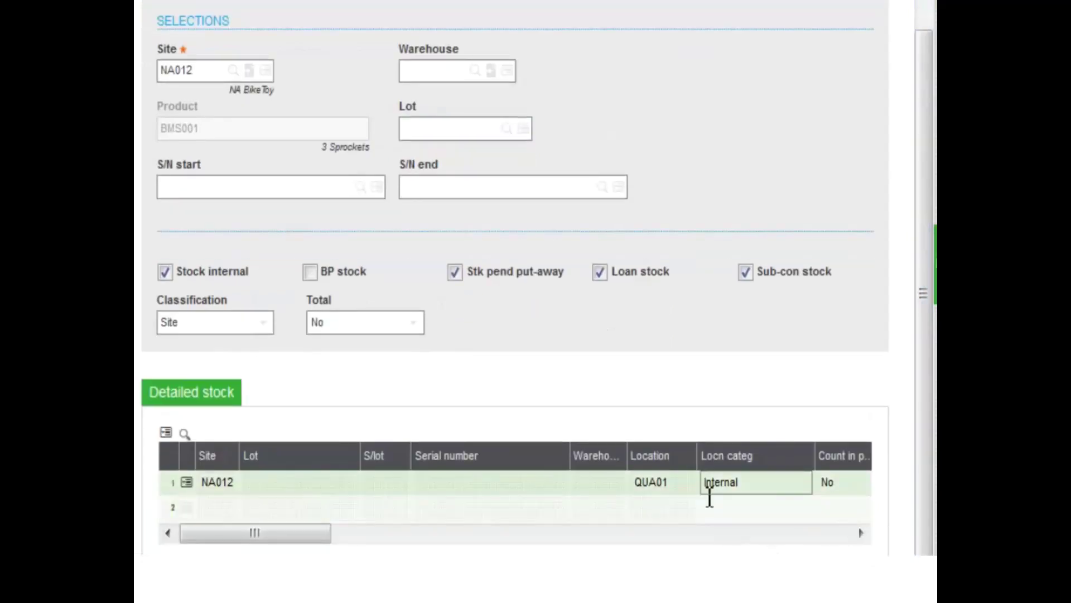